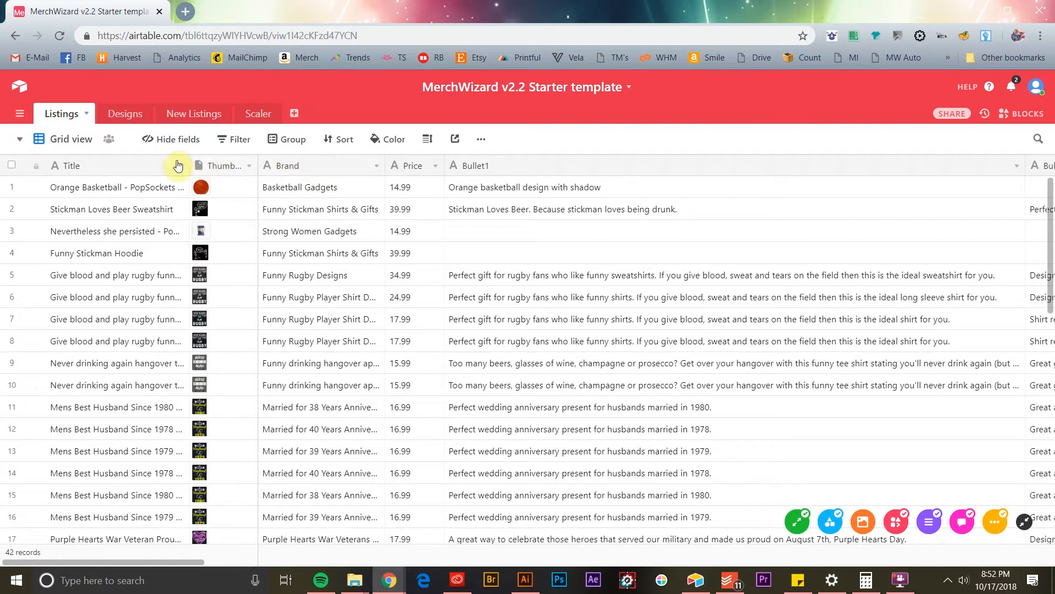
- Add a new grid view to the Listings table and name it "Products with reviews"
left_click(20, 140)
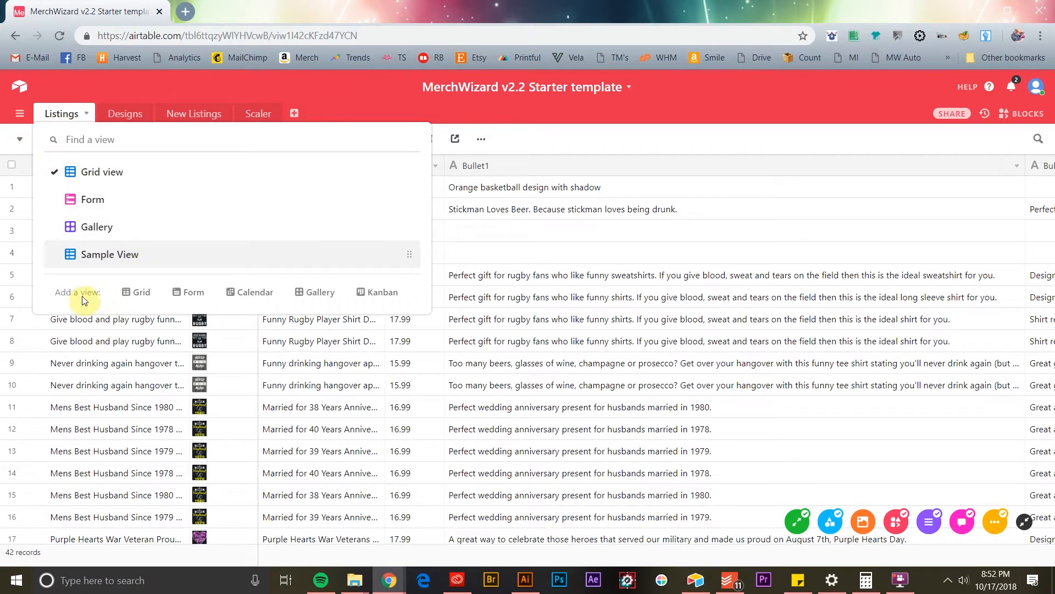
left_click(132, 292)
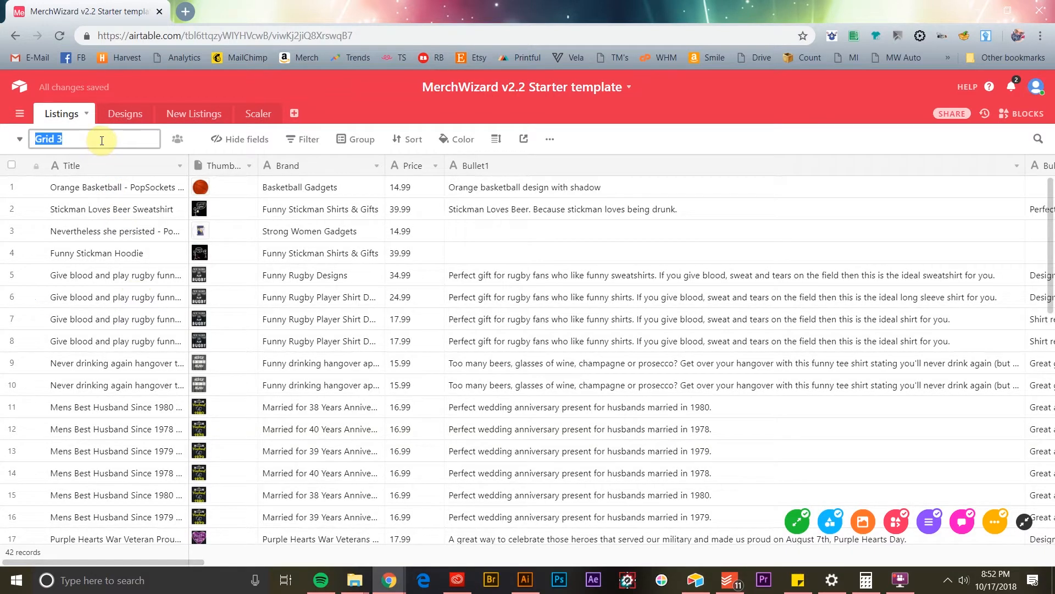
left_click(102, 140)
left_click_drag(101, 140, 31, 139)
type("Pro")
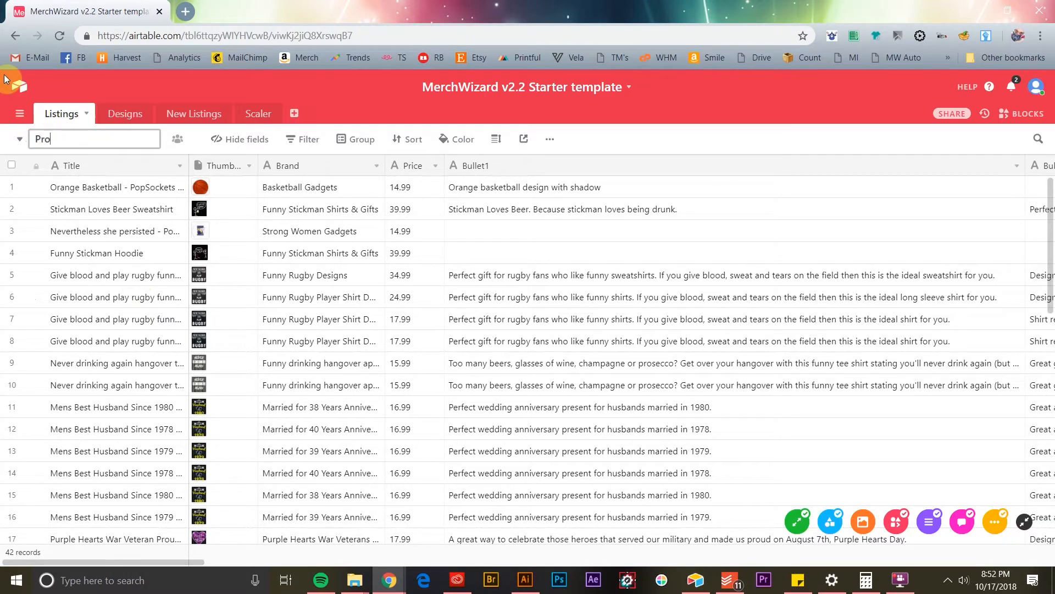
type("ducts with reviews")
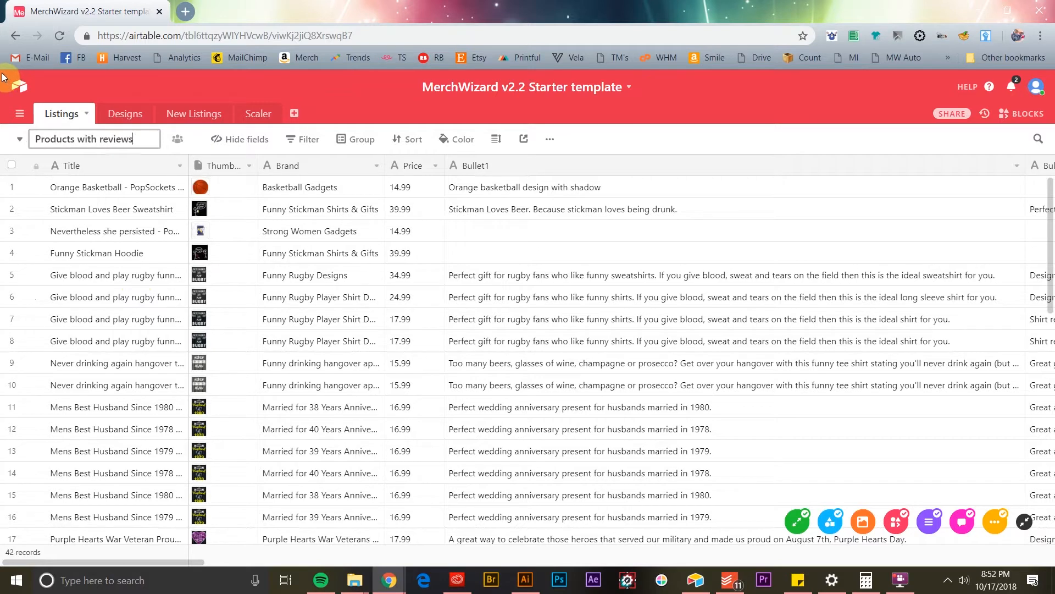
key("Return")
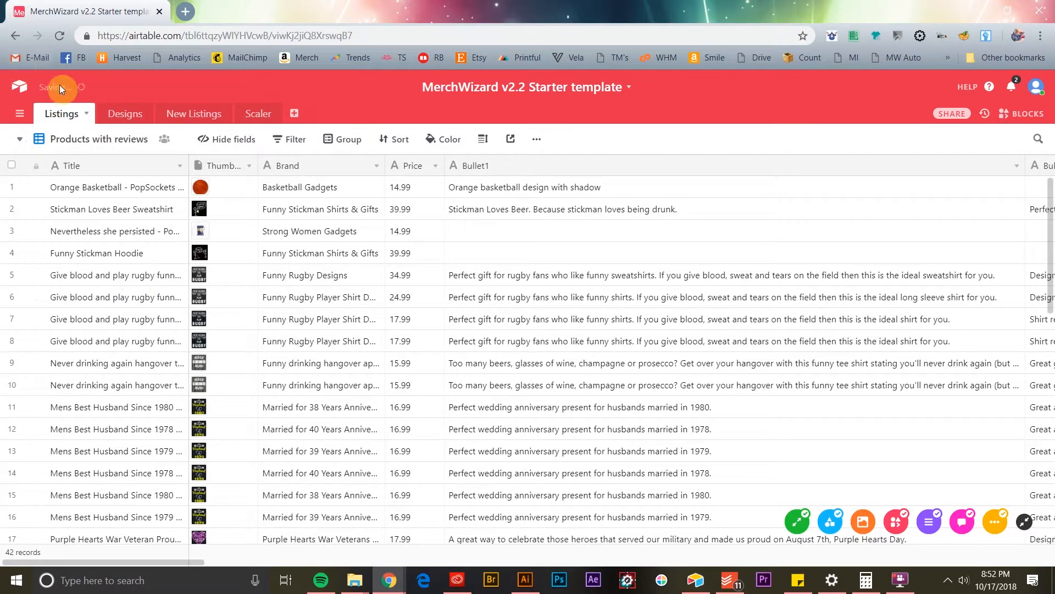
left_click(21, 143)
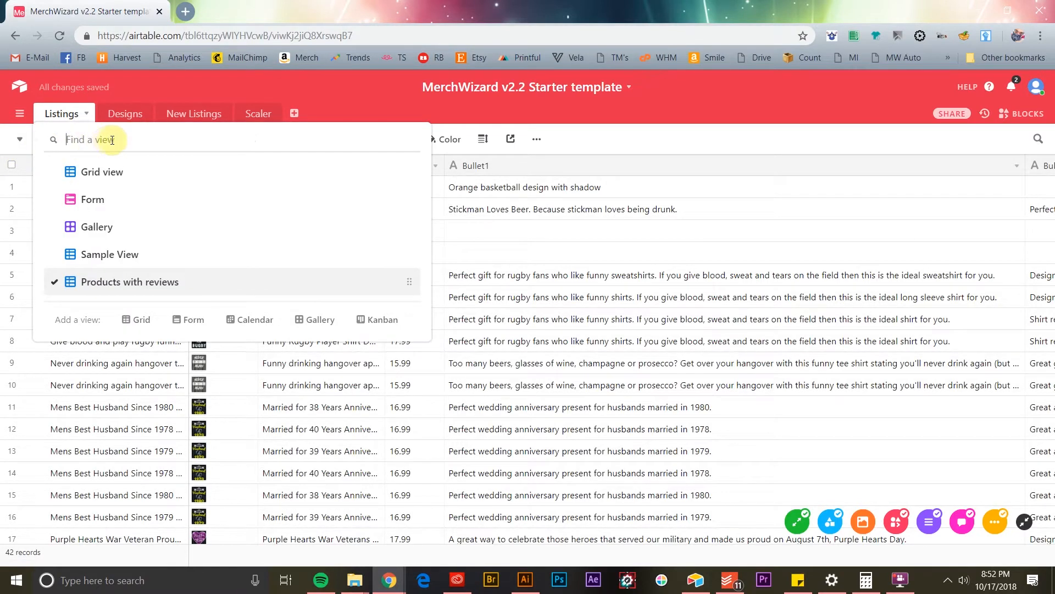
left_click(758, 96)
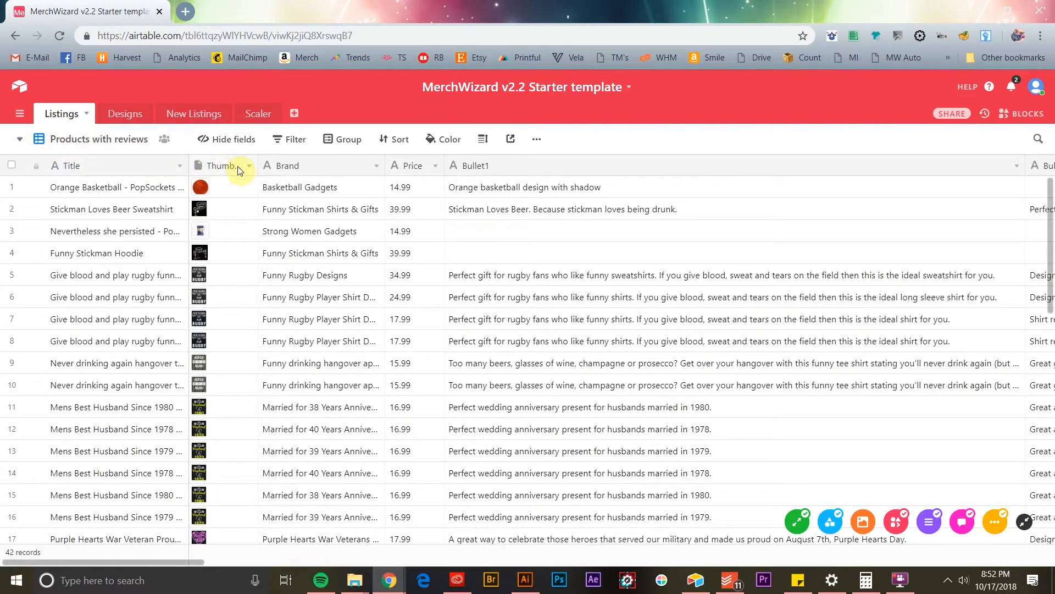
- Filter the view to records where NoOfReviews is not empty
left_click(286, 141)
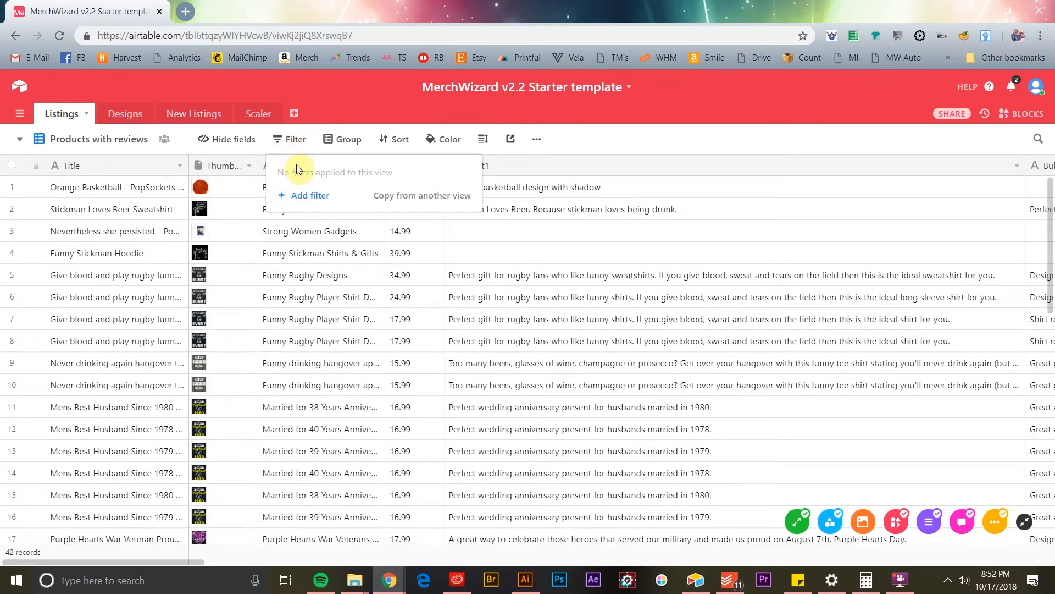
left_click(300, 197)
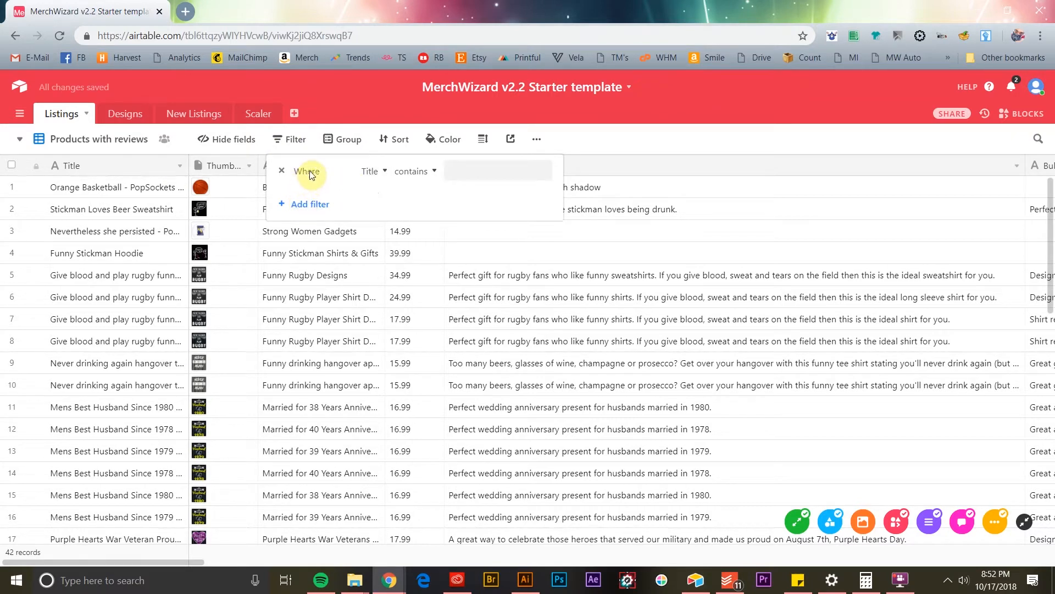
left_click(362, 175)
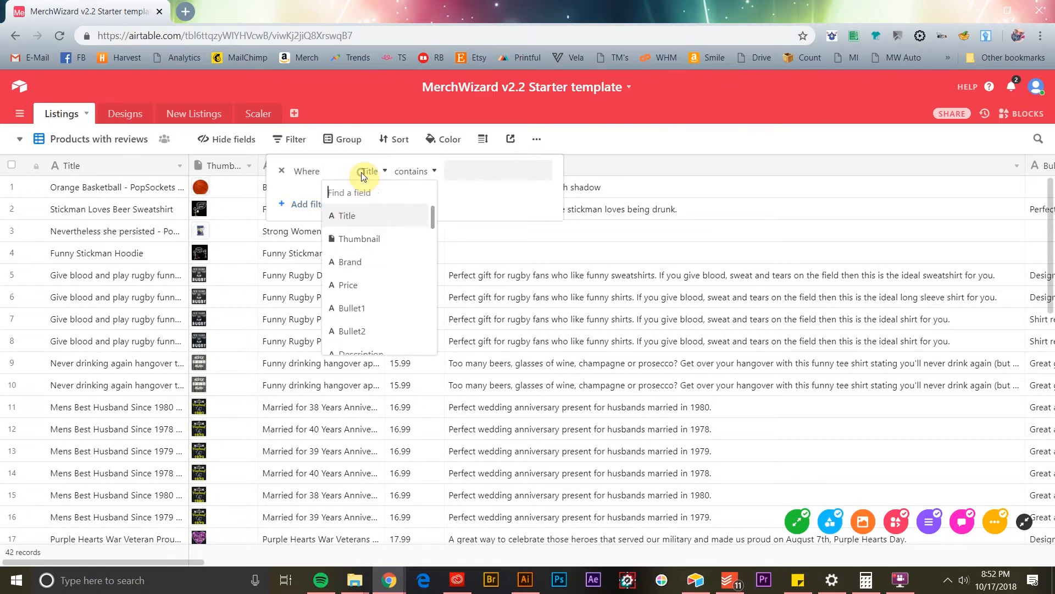
type("r")
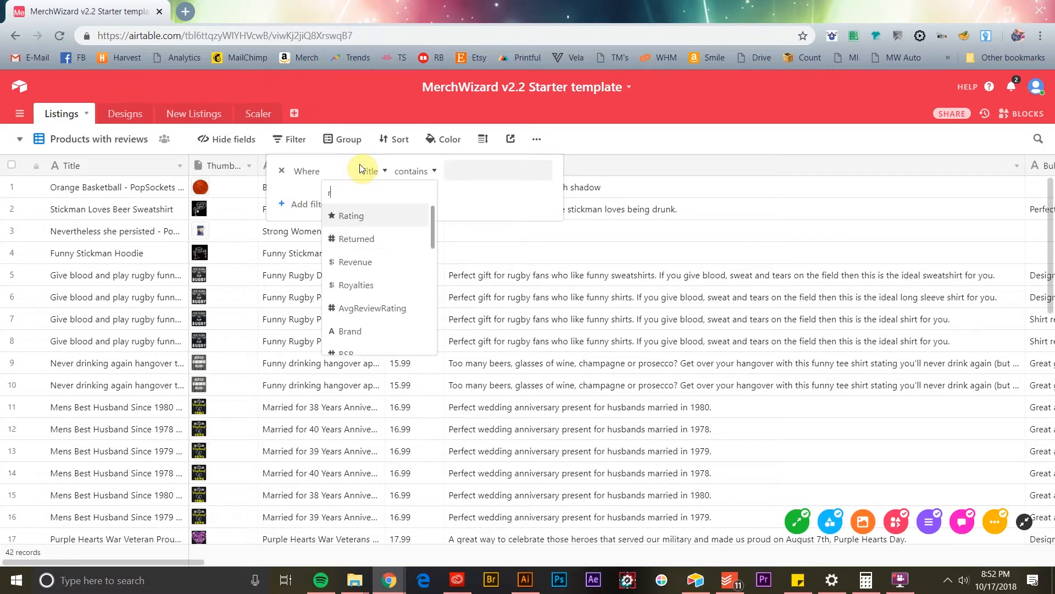
type("evi")
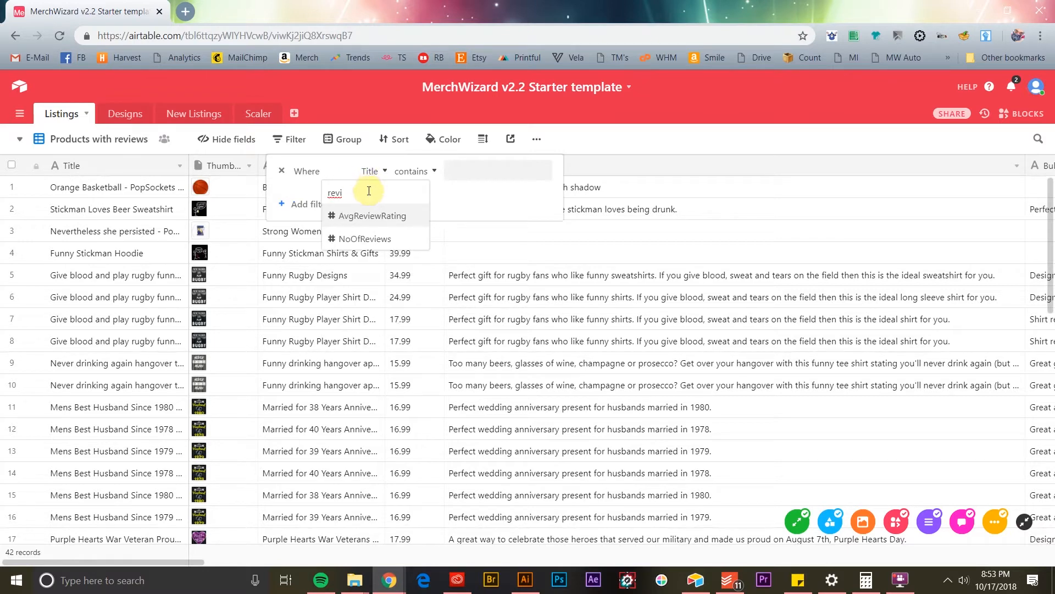
left_click(372, 240)
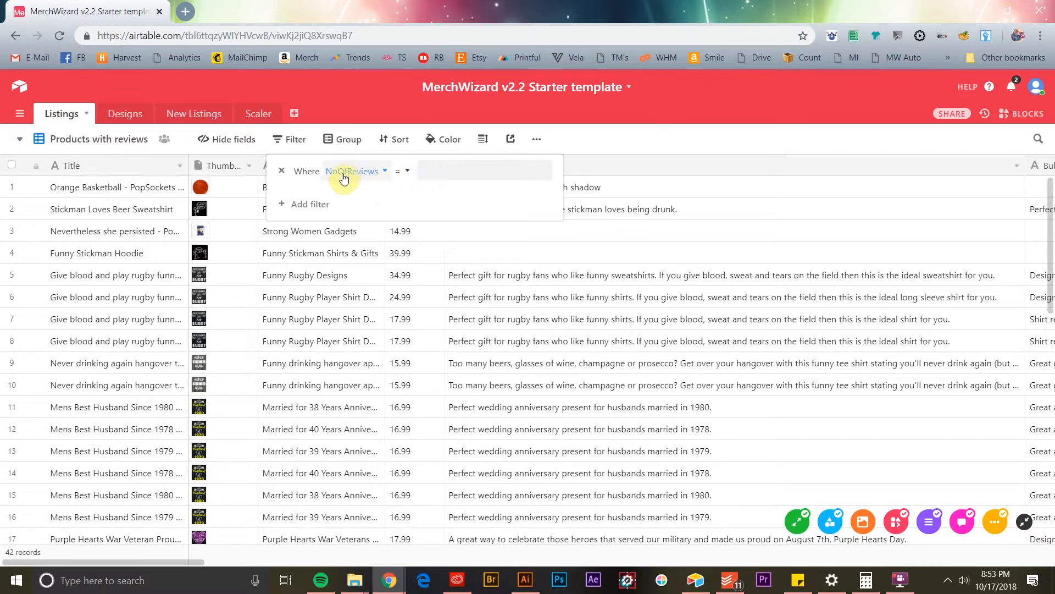
left_click(399, 171)
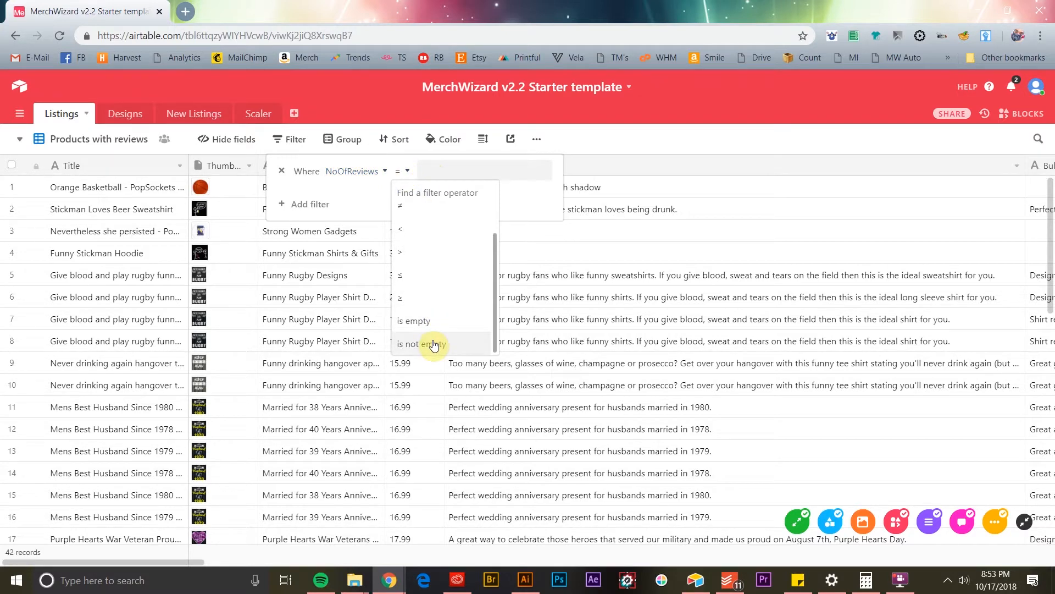
left_click(433, 344)
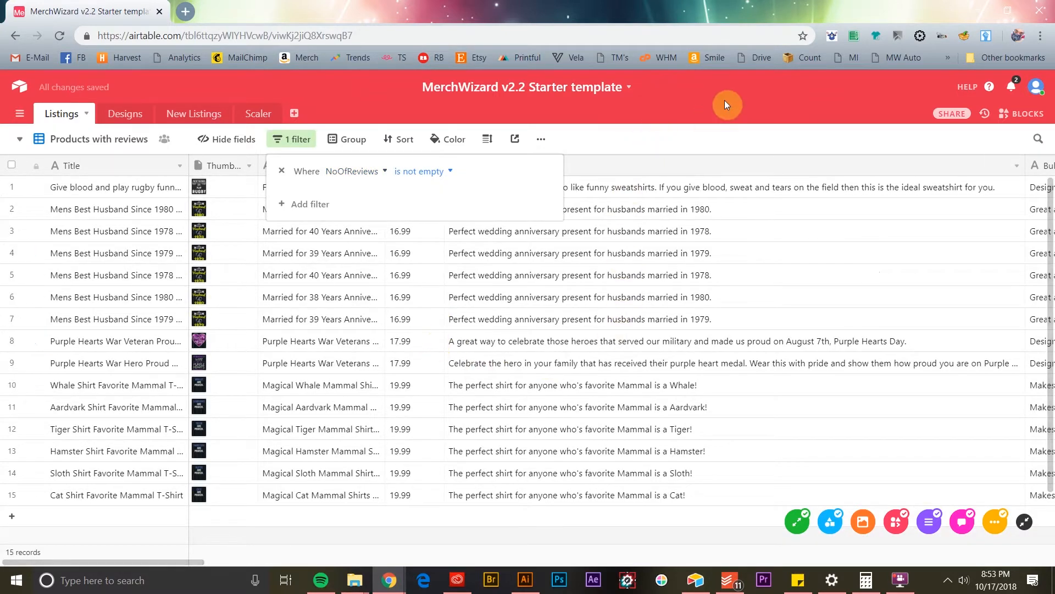
left_click(724, 100)
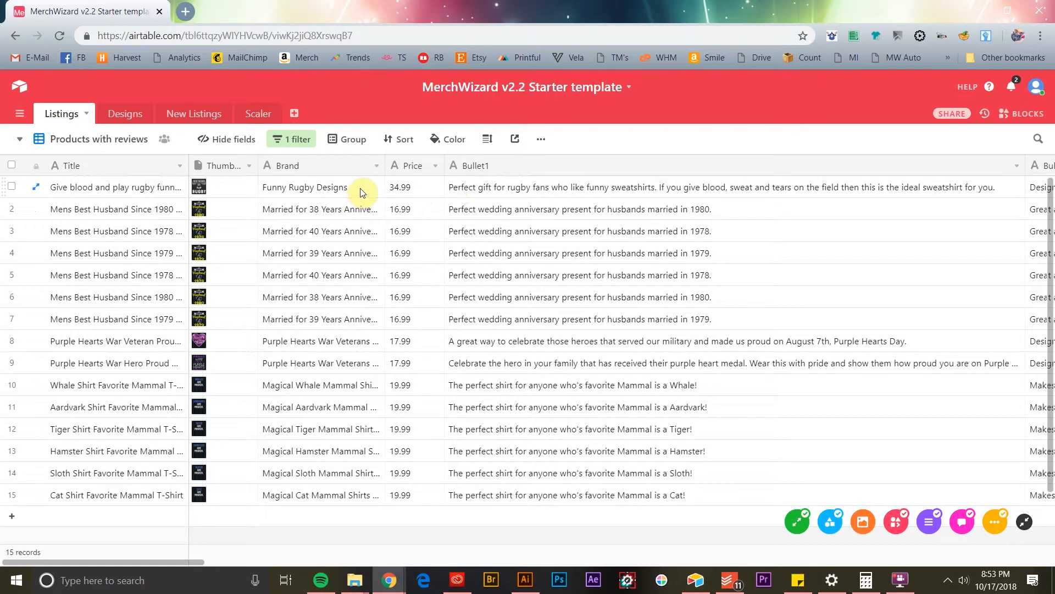
- Group the filtered records by AvgReviewRating in descending order (9 → 1)
left_click(353, 143)
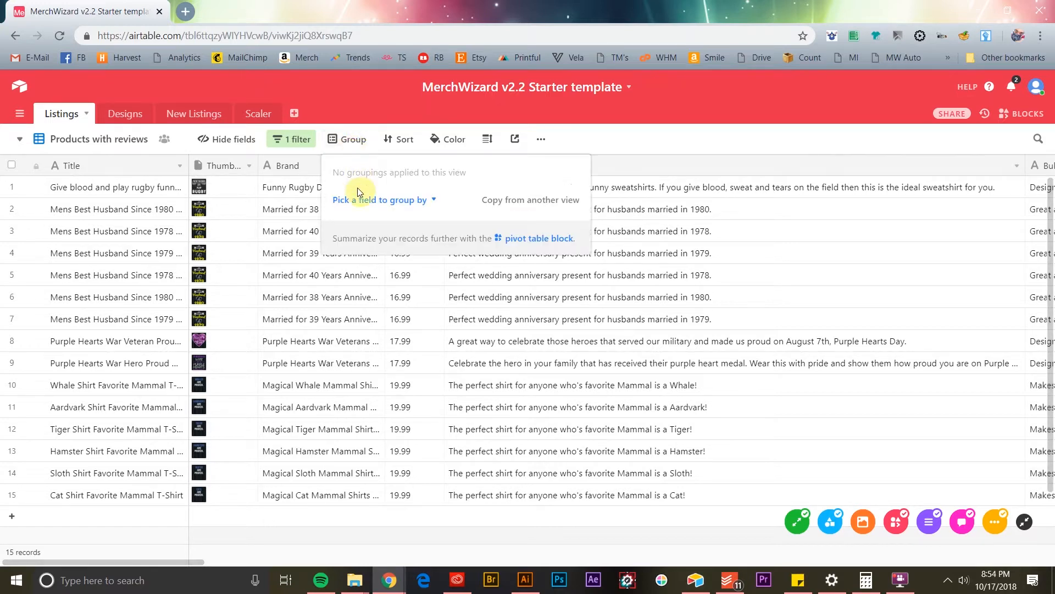
left_click(400, 203)
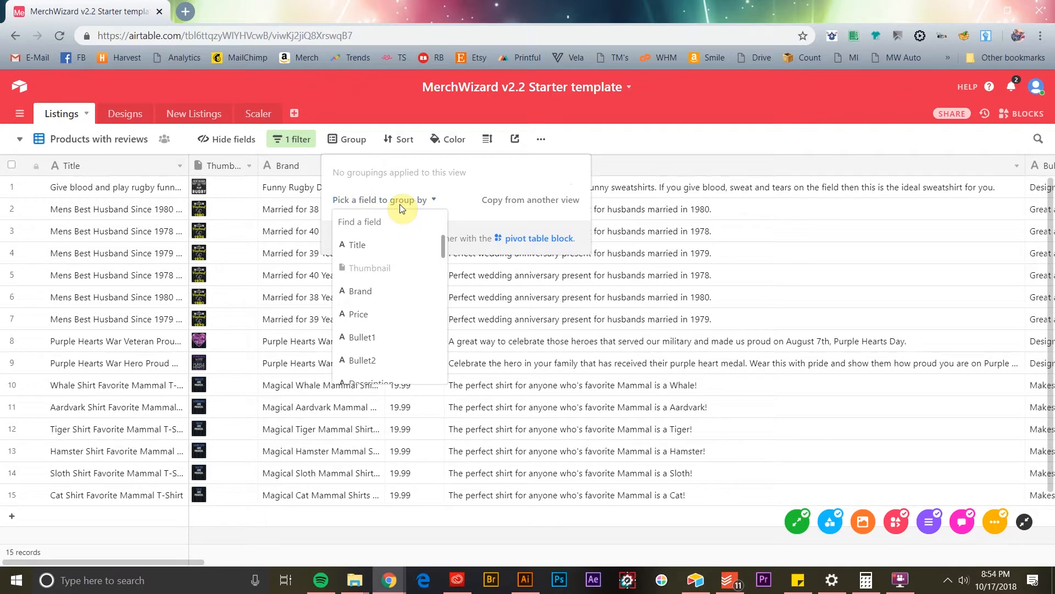
type("rev")
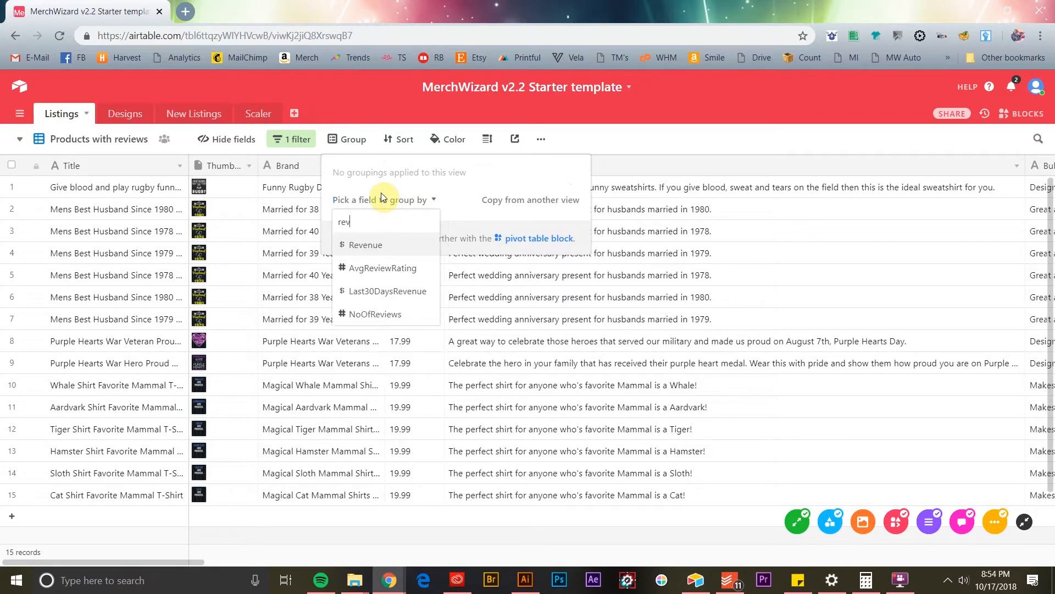
type("iew")
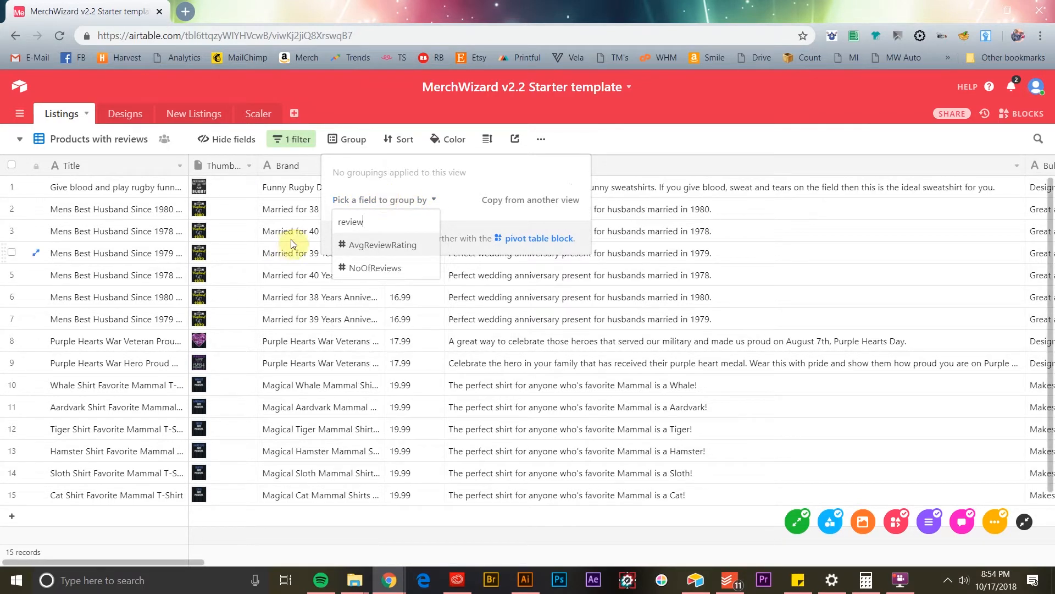
left_click(376, 248)
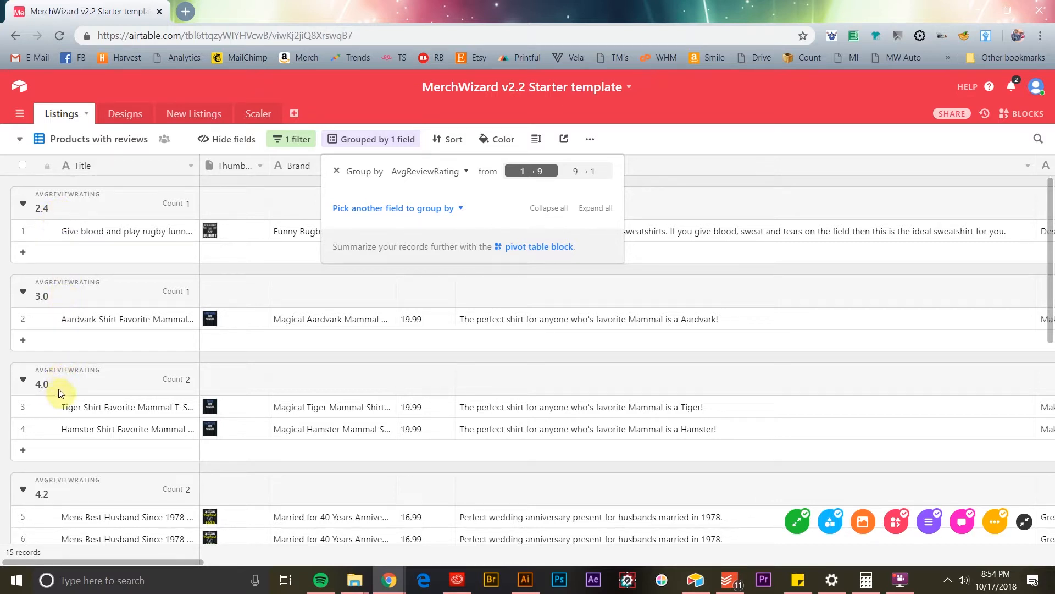
left_click(583, 175)
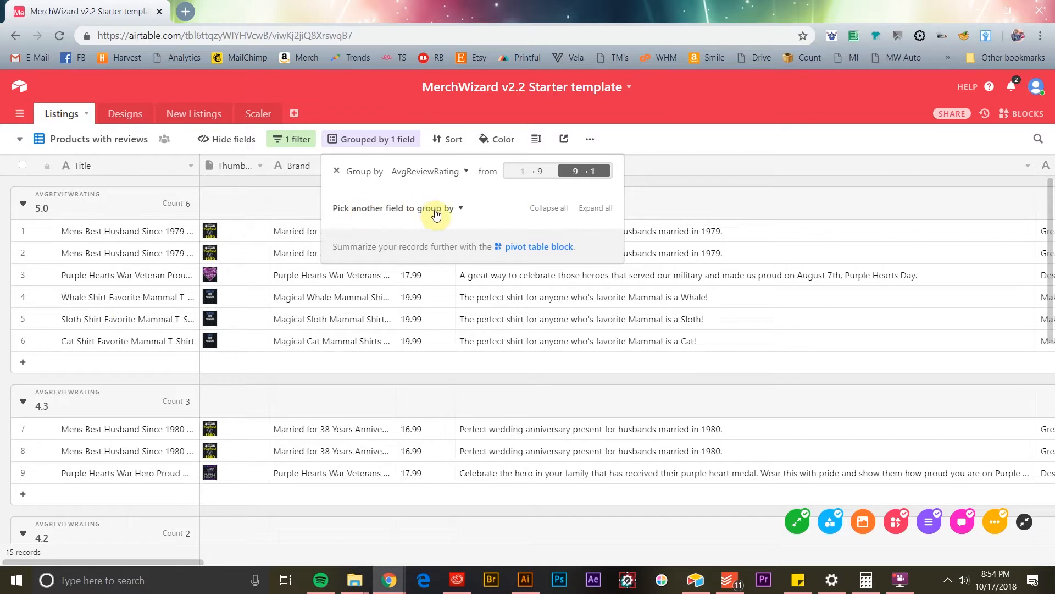
- Add a second grouping level by Price, ordered Z → A
left_click(455, 209)
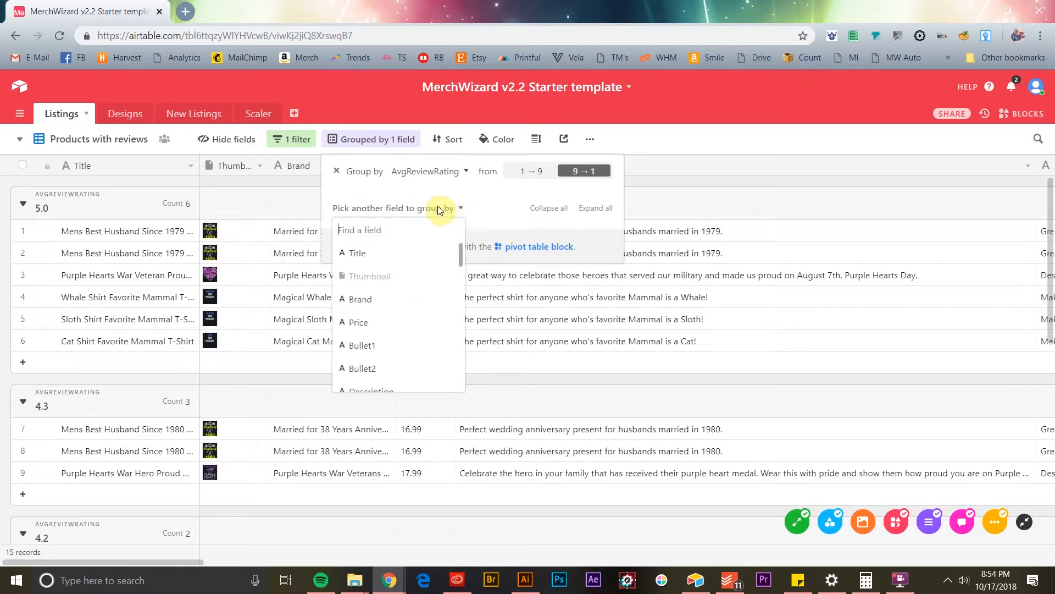
type("price")
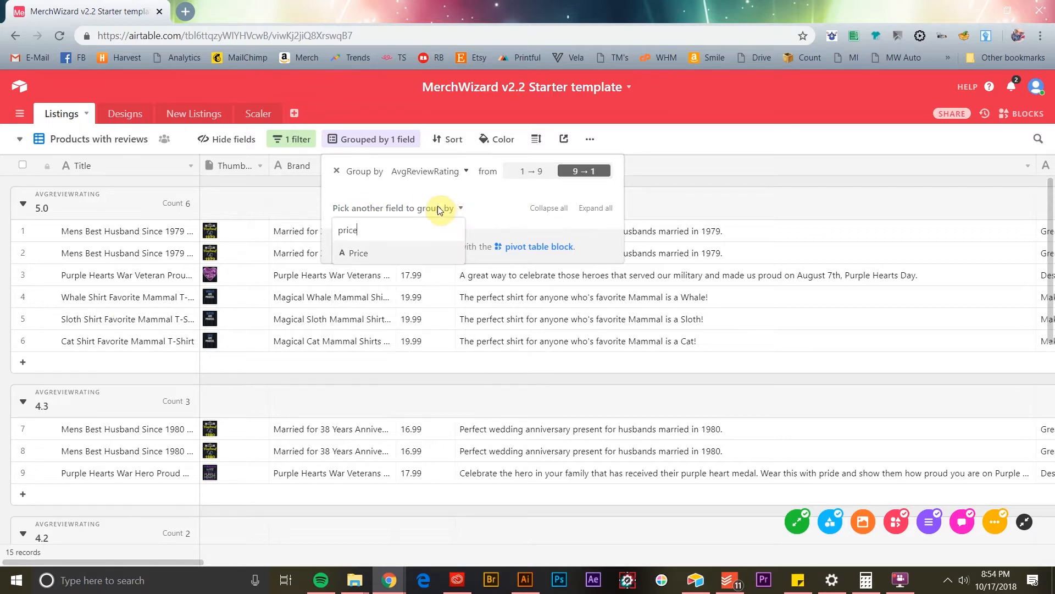
left_click(416, 255)
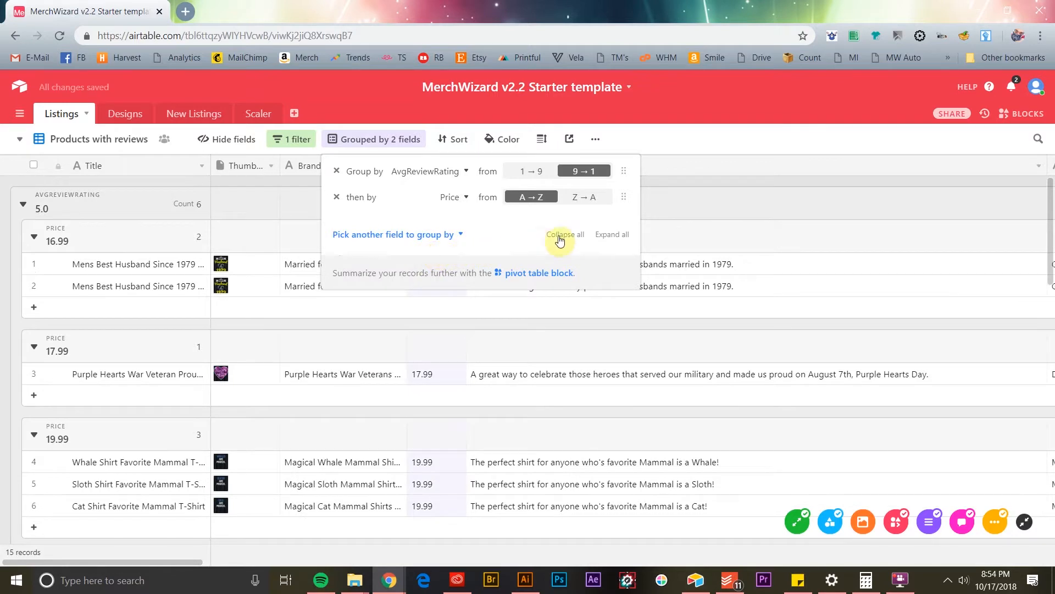
left_click(586, 202)
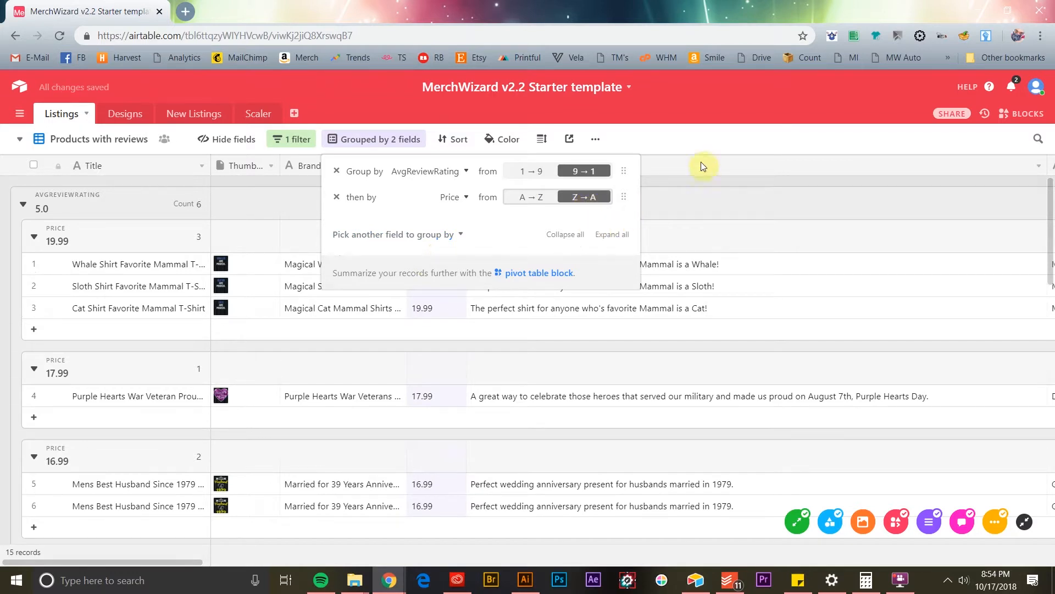
left_click(731, 146)
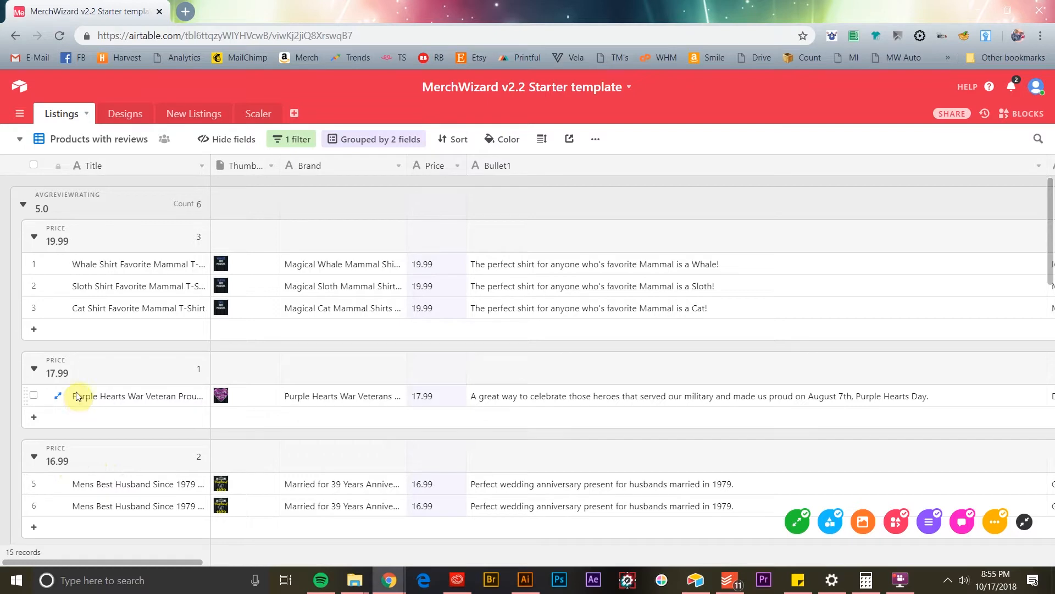
- Look through the grouped listings from the highest to the lowest average review rating
scroll(87, 378, "down", 5)
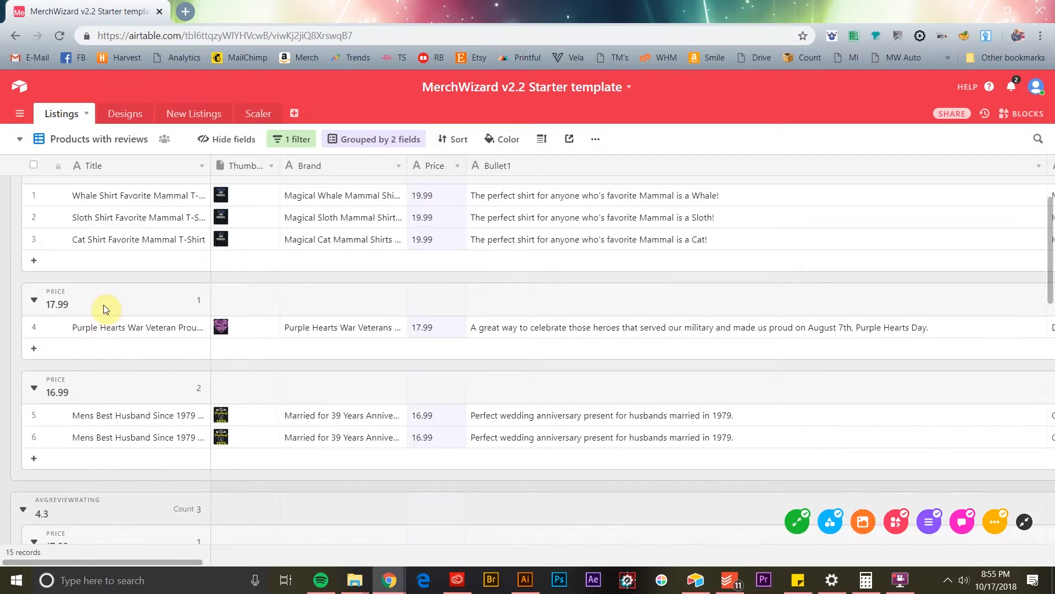
scroll(114, 330, "down", 6)
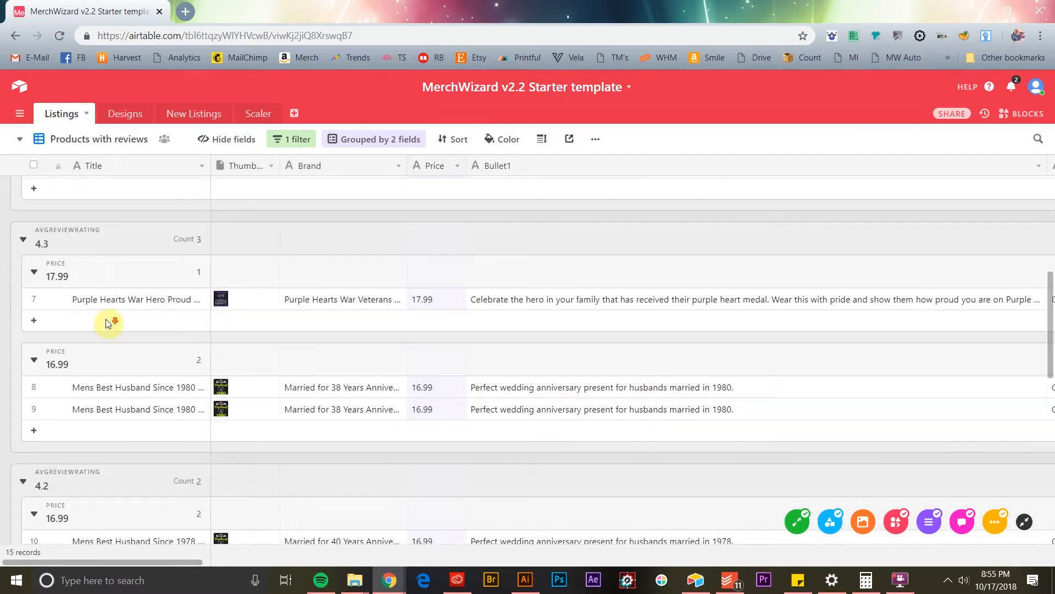
scroll(126, 349, "down", 6)
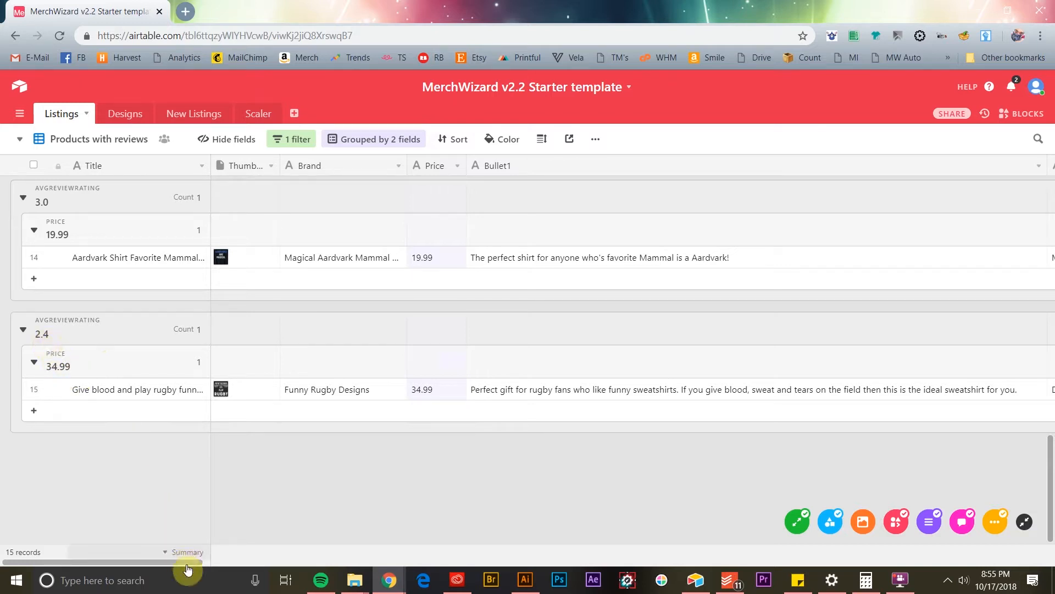
left_click_drag(187, 563, 612, 449)
right_click(612, 450)
left_click(460, 454)
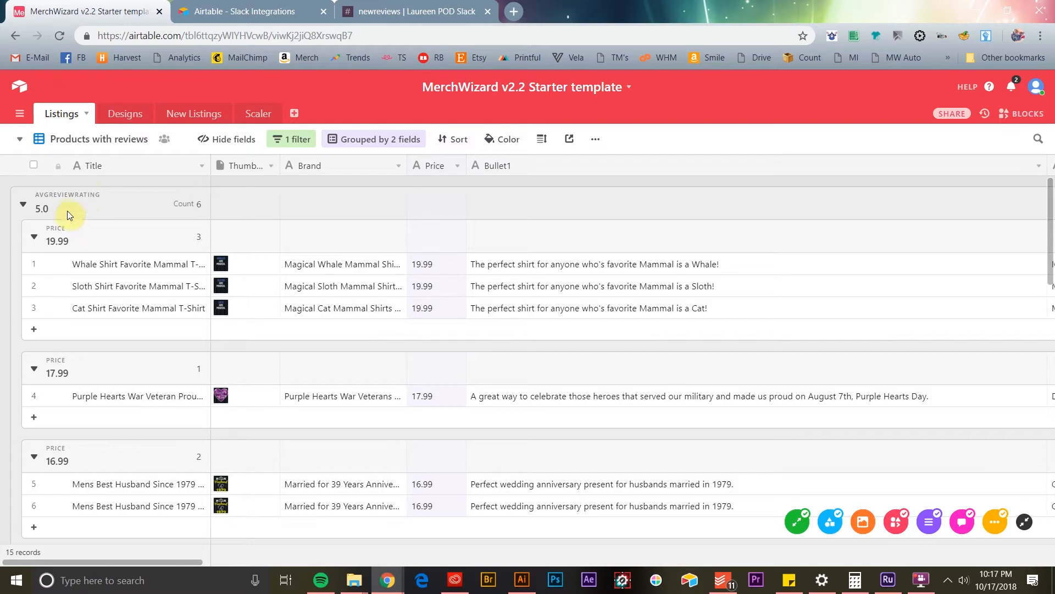
- Add a gallery view to the Listings table and name it "Gallery Products with Reviews"
left_click(20, 141)
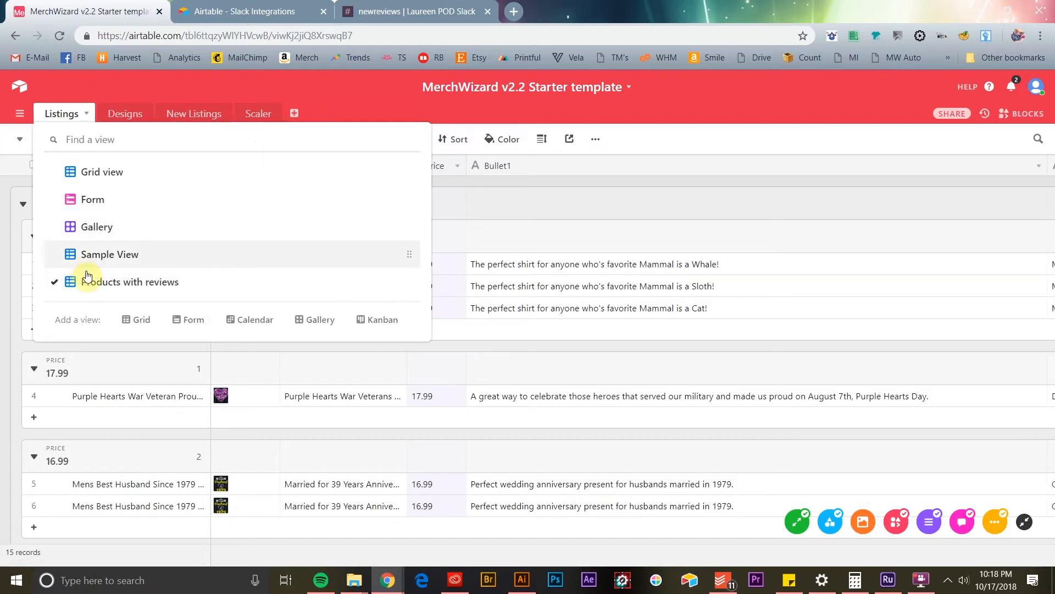
mouse_move(324, 329)
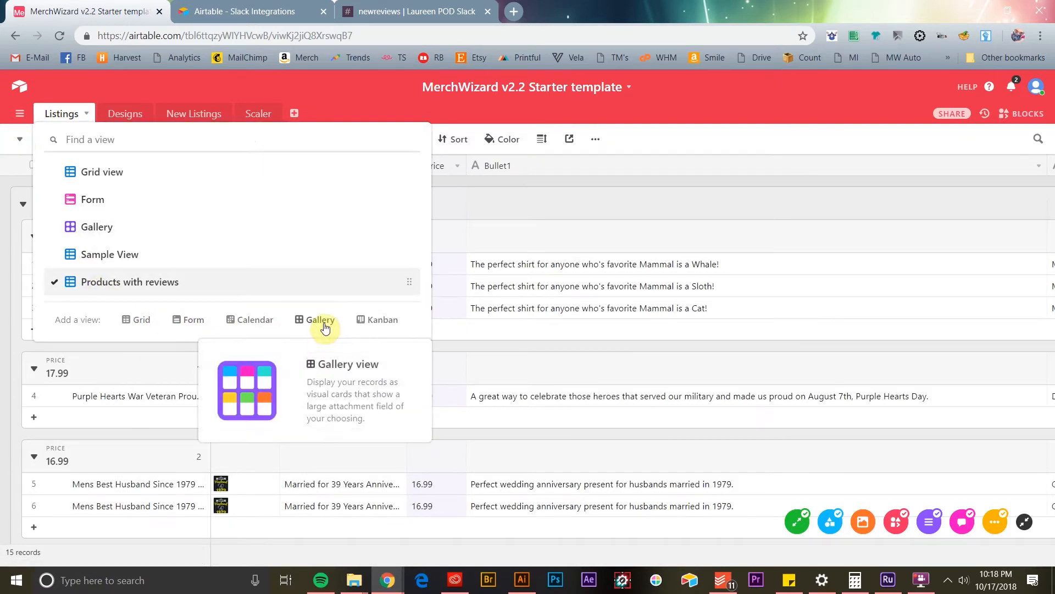
left_click(323, 327)
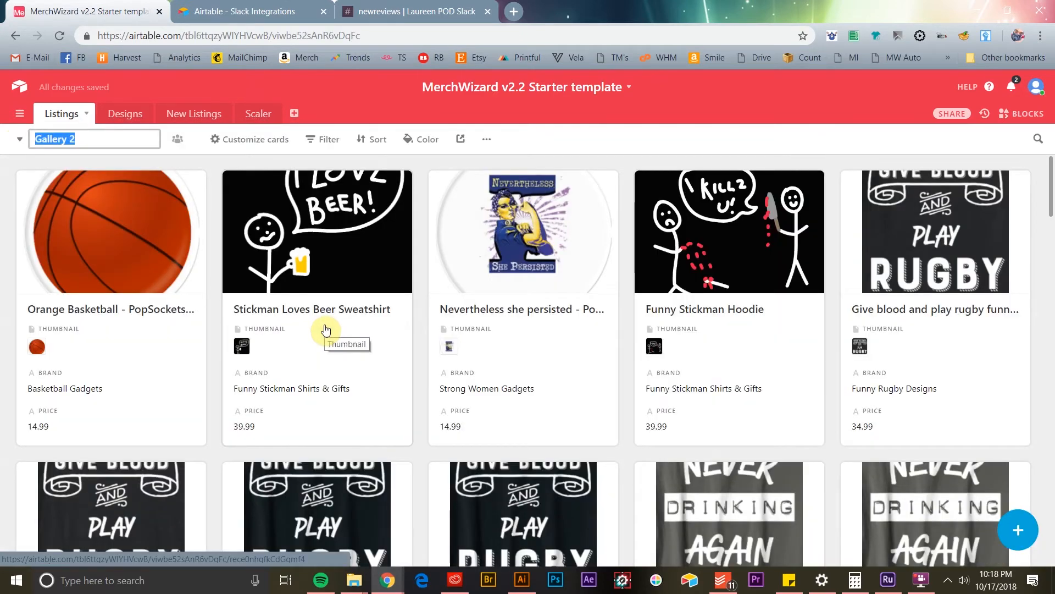
type("G")
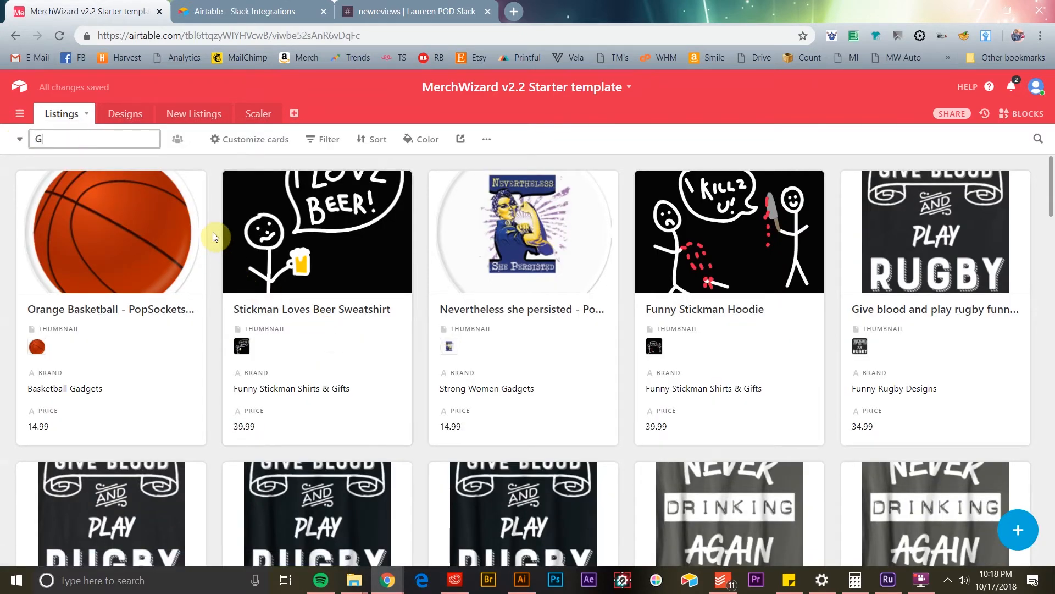
type("allery Pr")
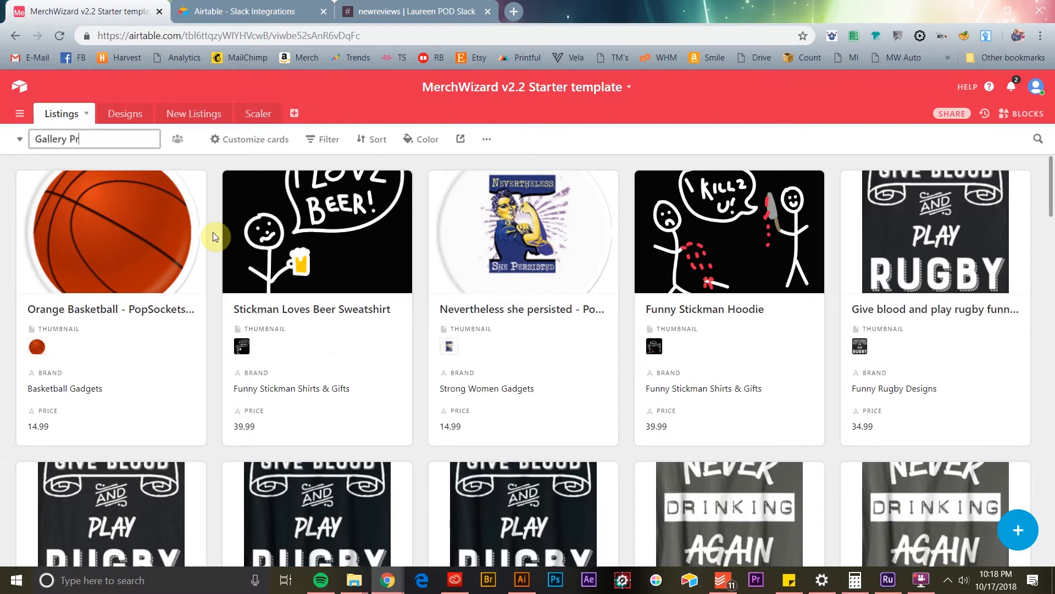
type("oducts with Reviews")
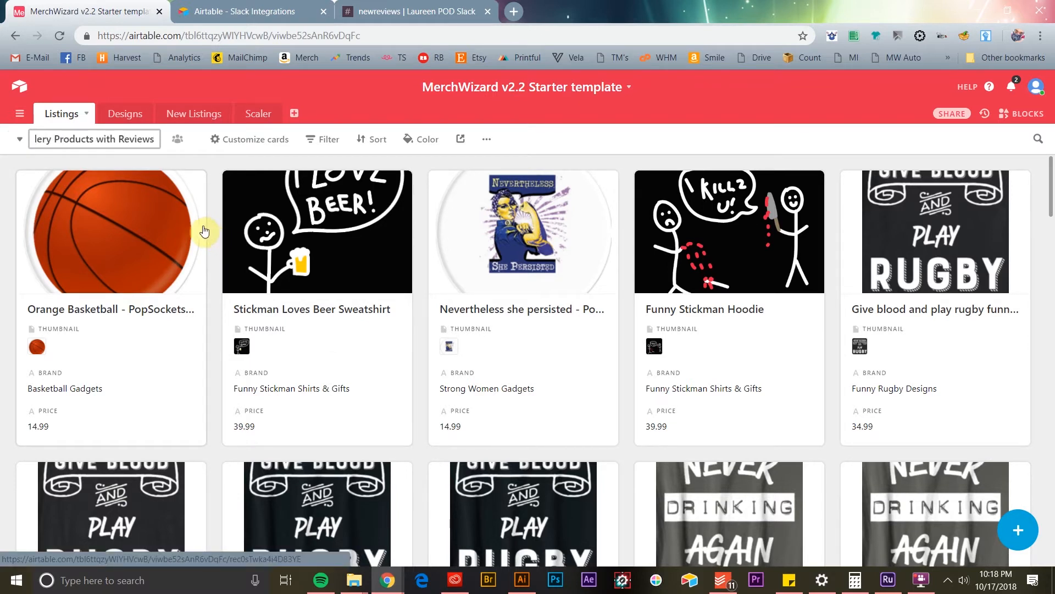
key("Return")
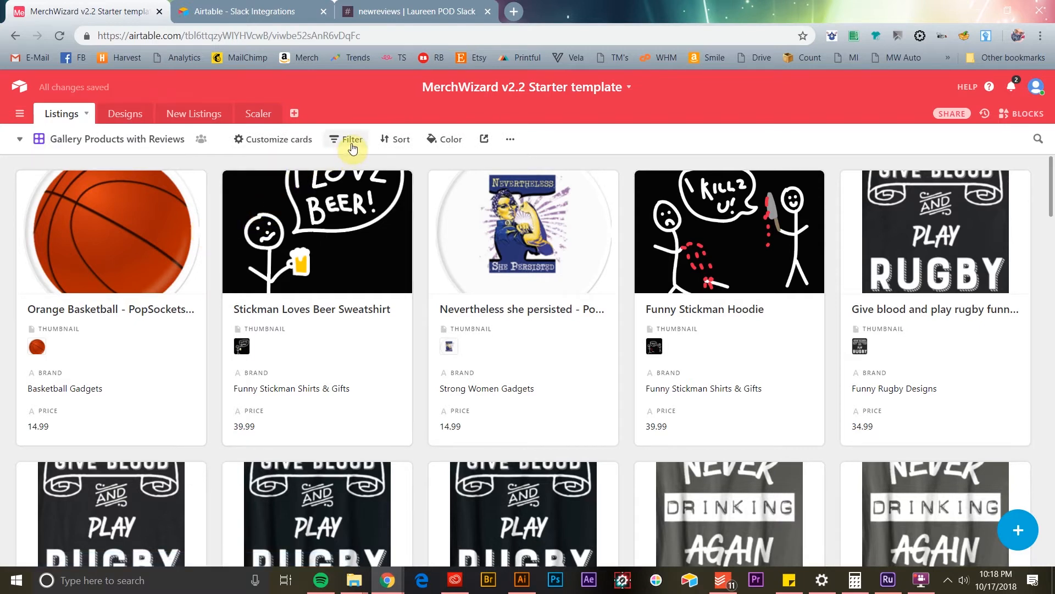
- Copy the field visibility, field order, filters and sorts from the "Products with reviews" view into this gallery view
left_click(510, 144)
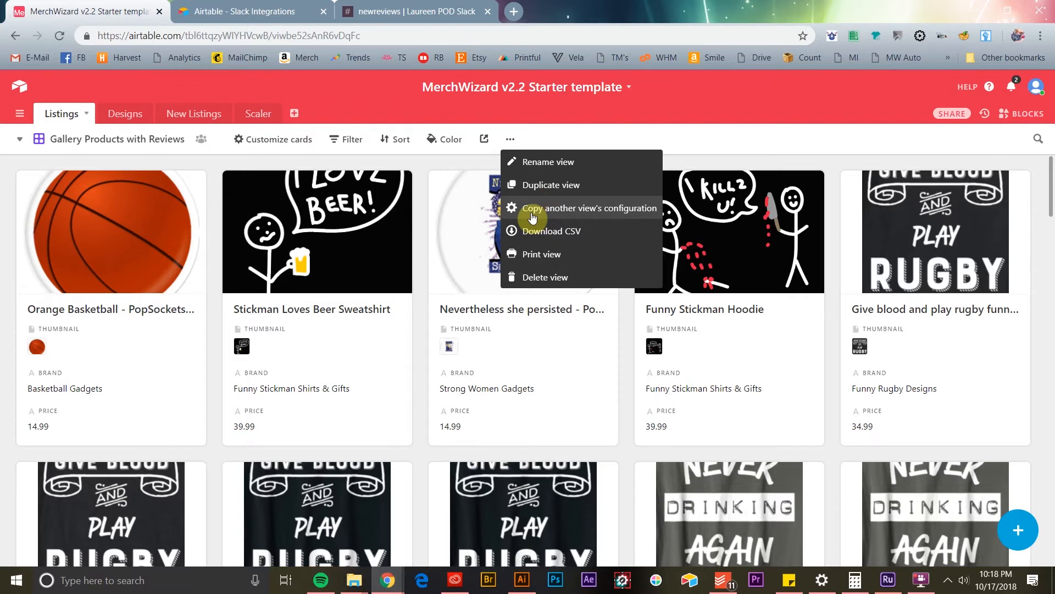
left_click(511, 141)
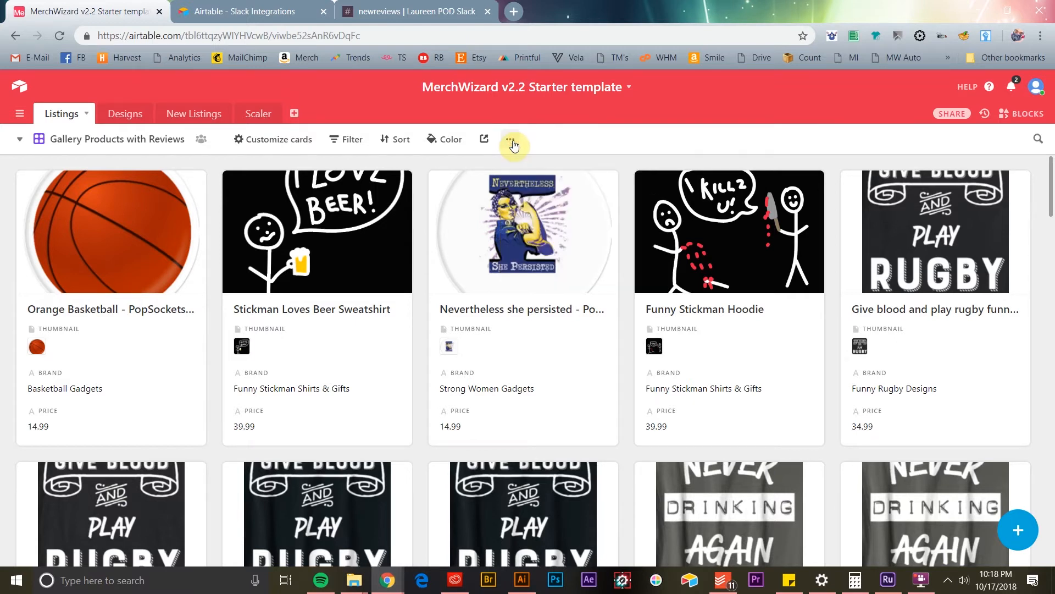
left_click(512, 142)
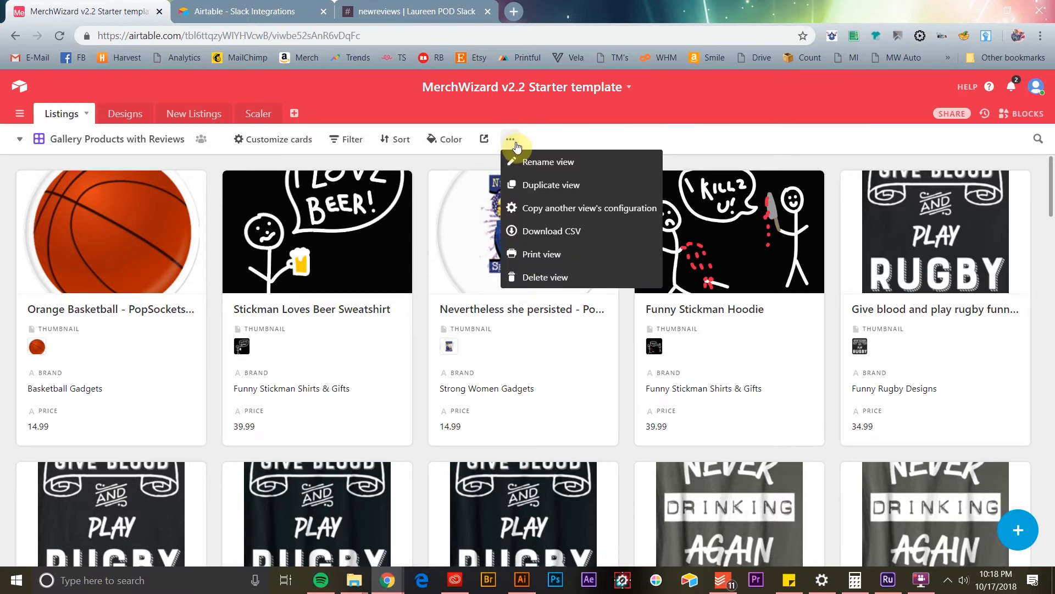
left_click(540, 212)
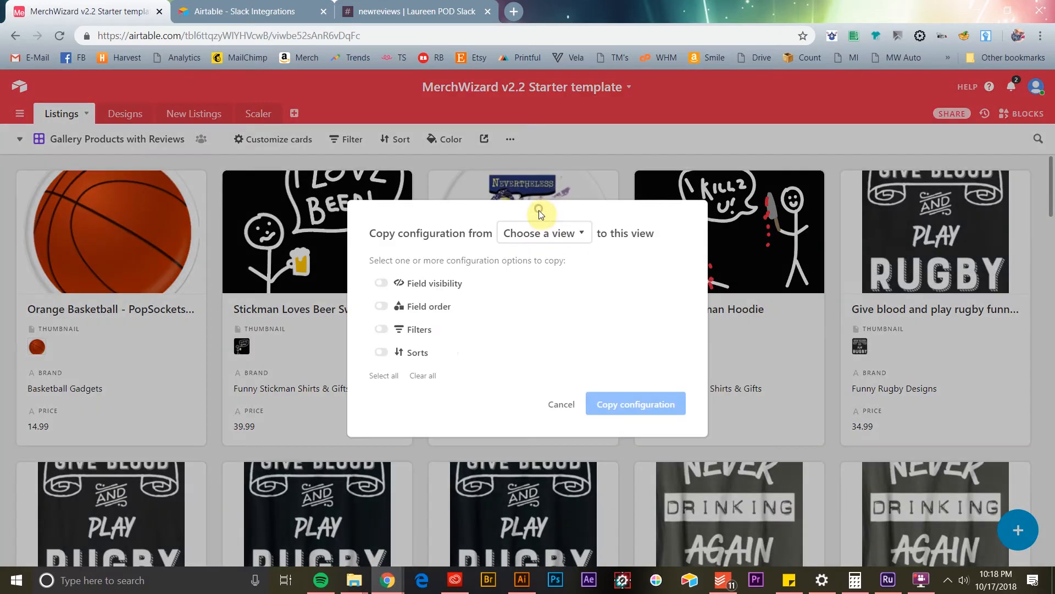
left_click(556, 235)
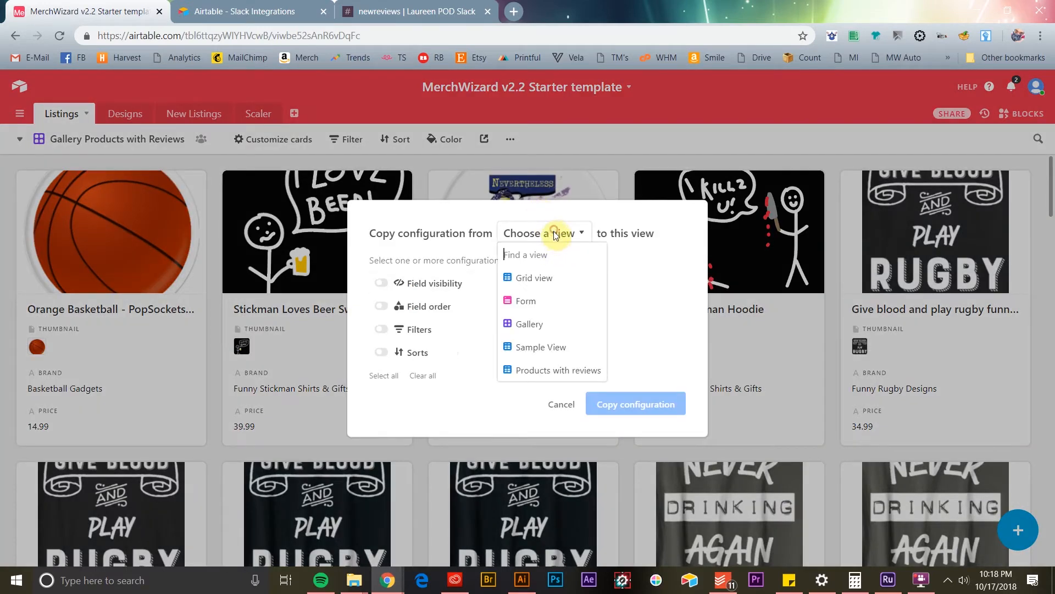
left_click(576, 370)
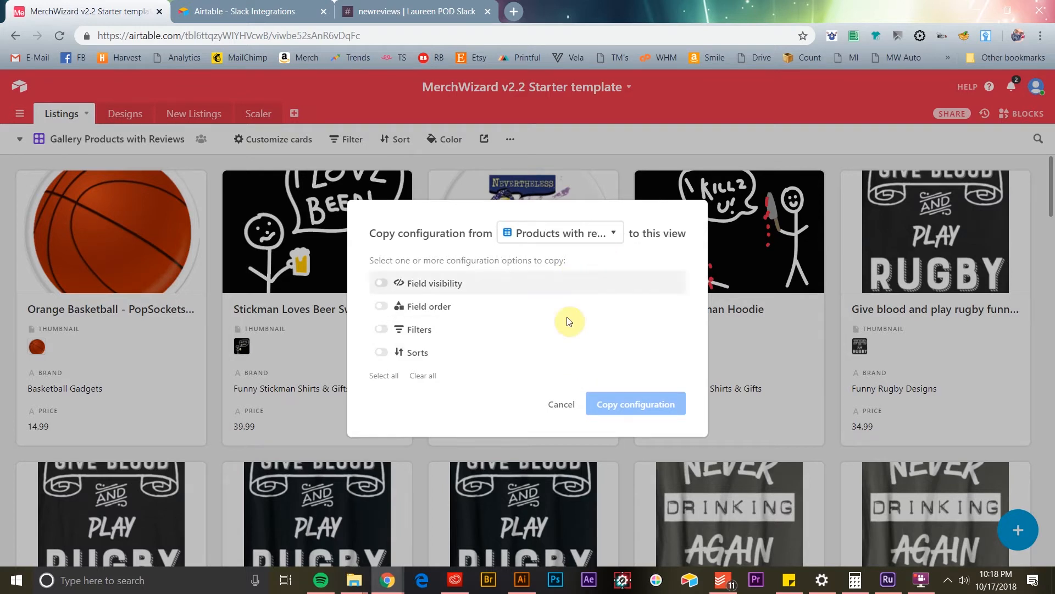
left_click(381, 282)
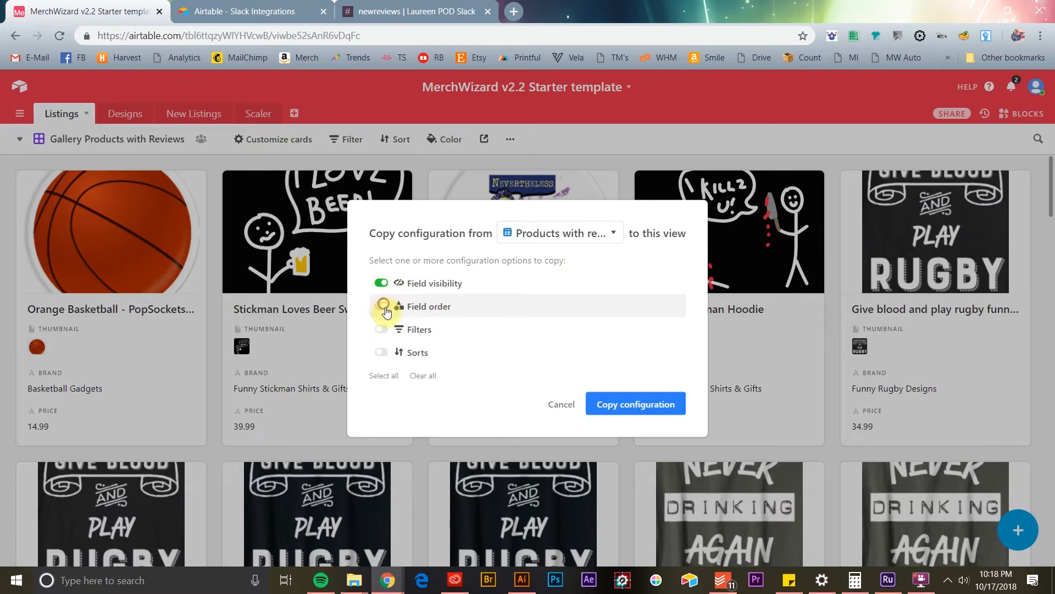
left_click(382, 305)
left_click(382, 329)
left_click(381, 352)
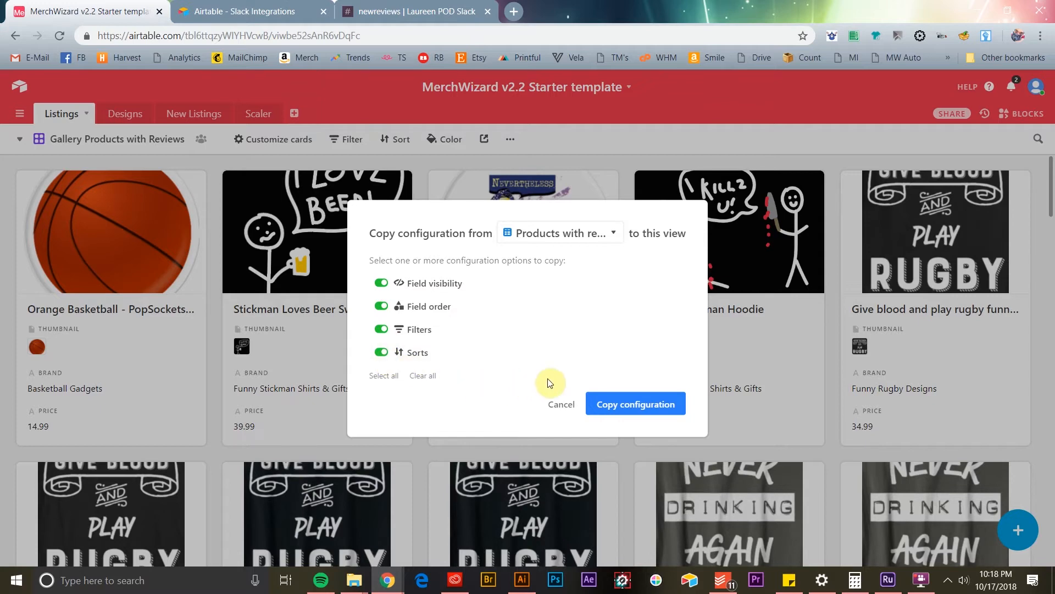
left_click(650, 406)
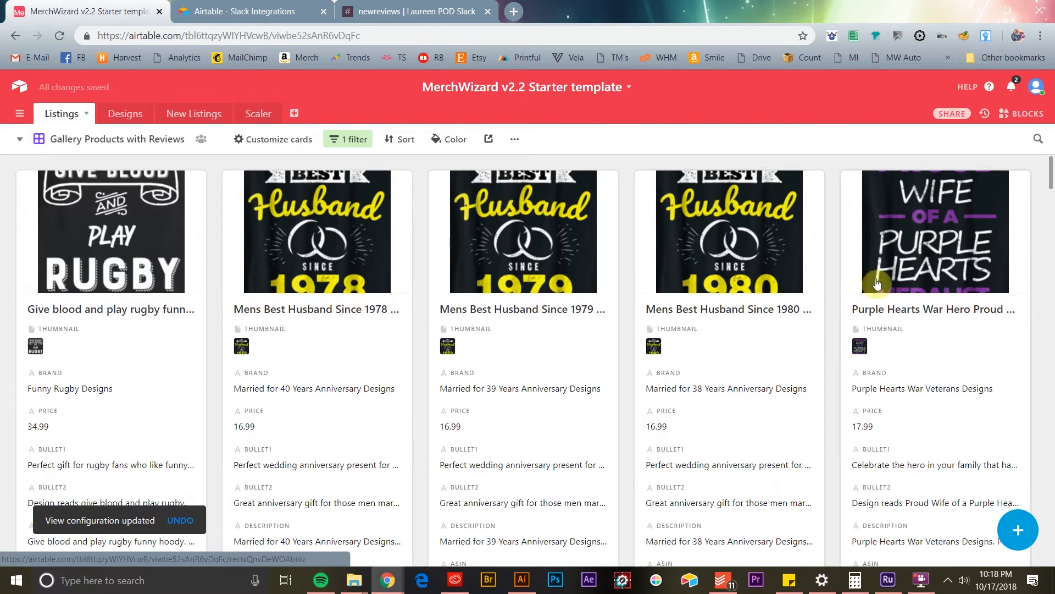
- Hide all fields on the gallery cards except AvgReviewRating and NoOfReviews
scroll(669, 371, "down", 4)
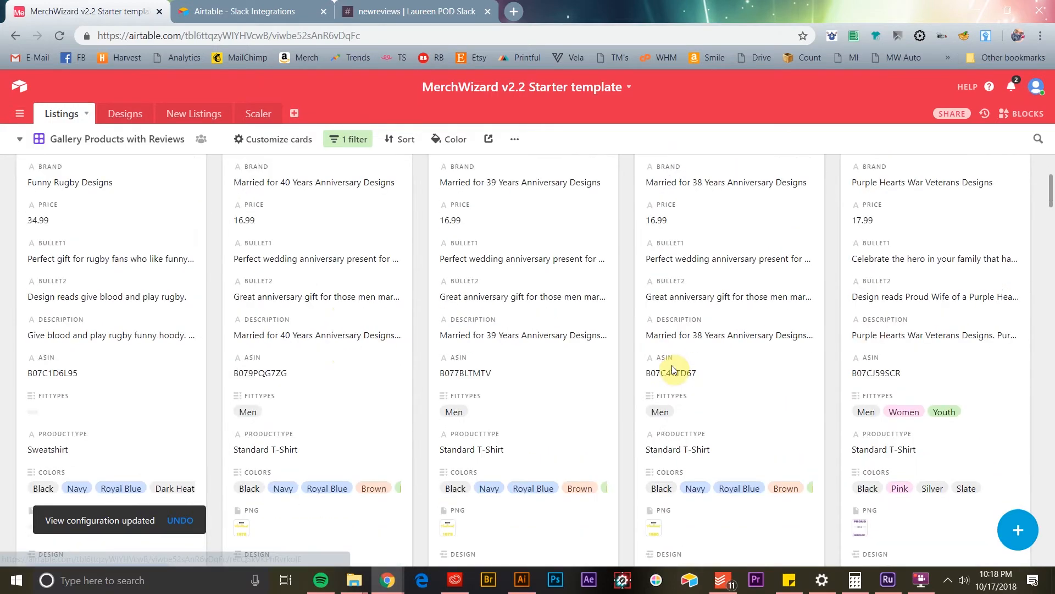
scroll(676, 370, "down", 6)
scroll(683, 371, "up", 10)
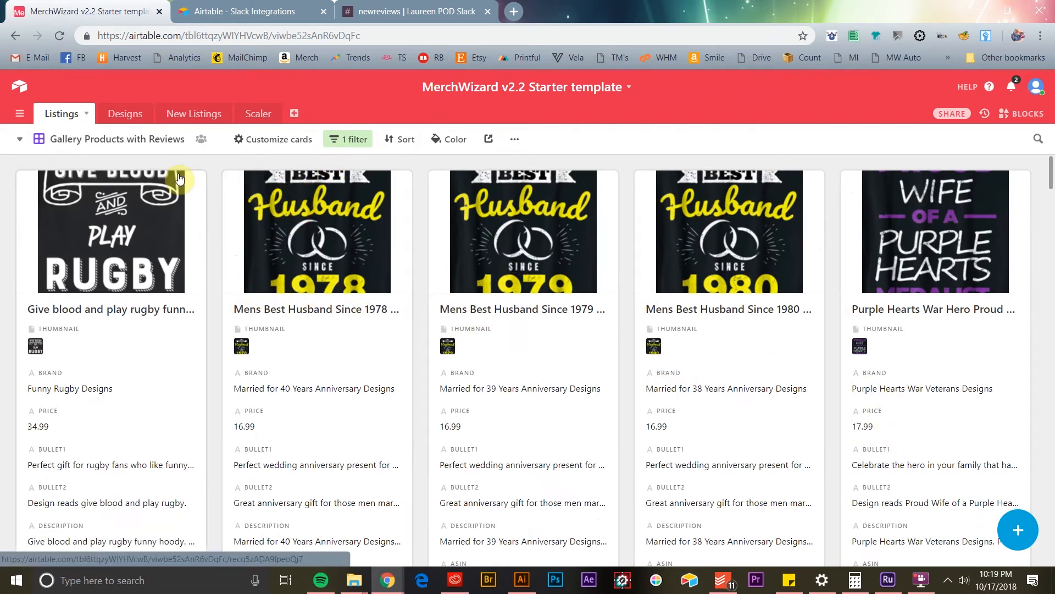
left_click(278, 141)
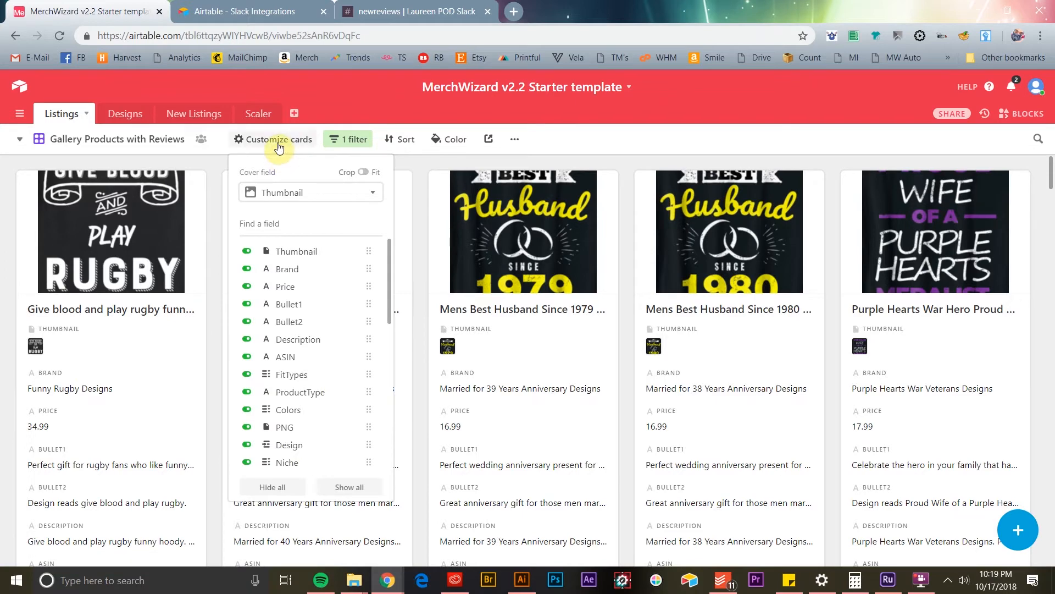
left_click(273, 487)
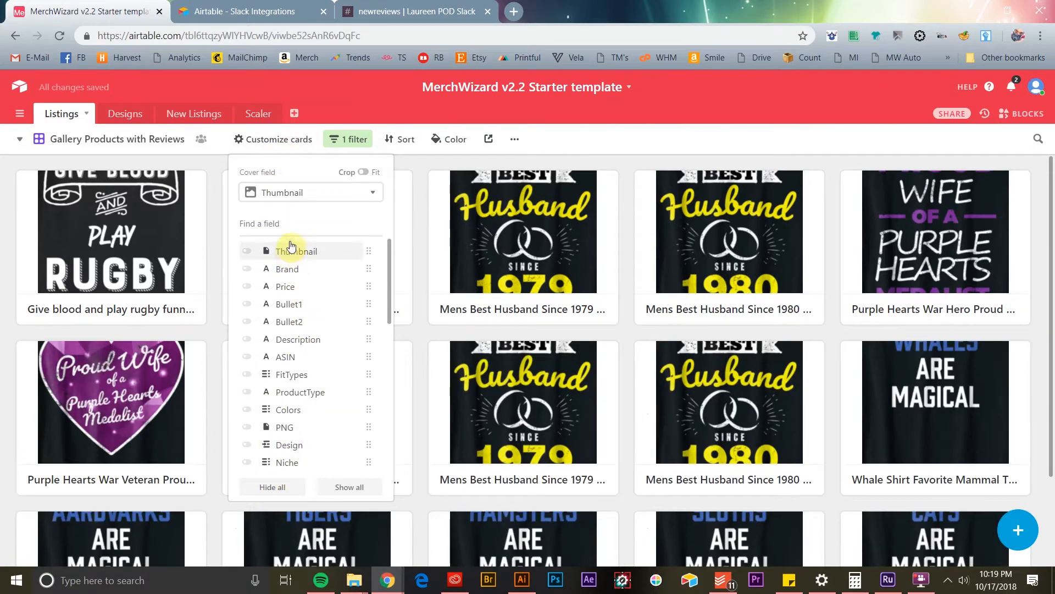
left_click(288, 220)
type("review")
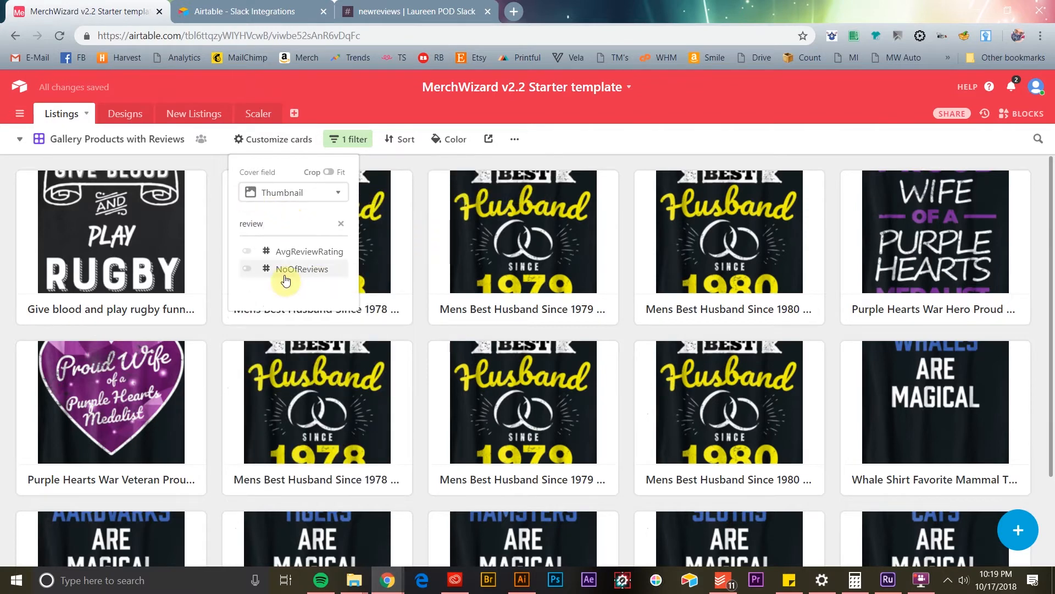
left_click(247, 251)
left_click(247, 269)
- Show the star Rating field on the gallery cards as well and look over the cards
double_click(270, 224)
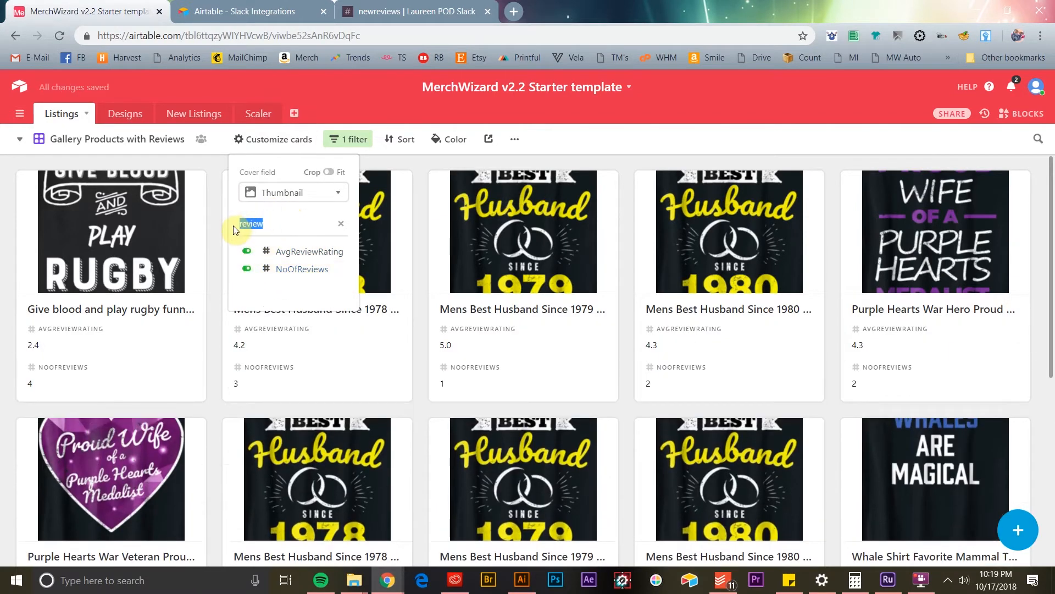
type("rating")
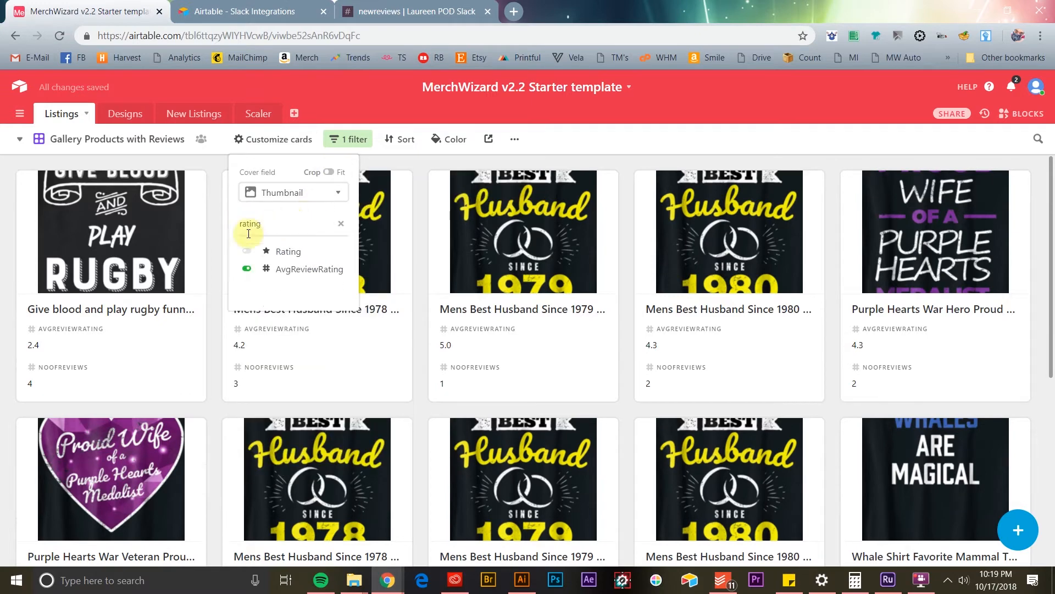
left_click(247, 251)
left_click(217, 357)
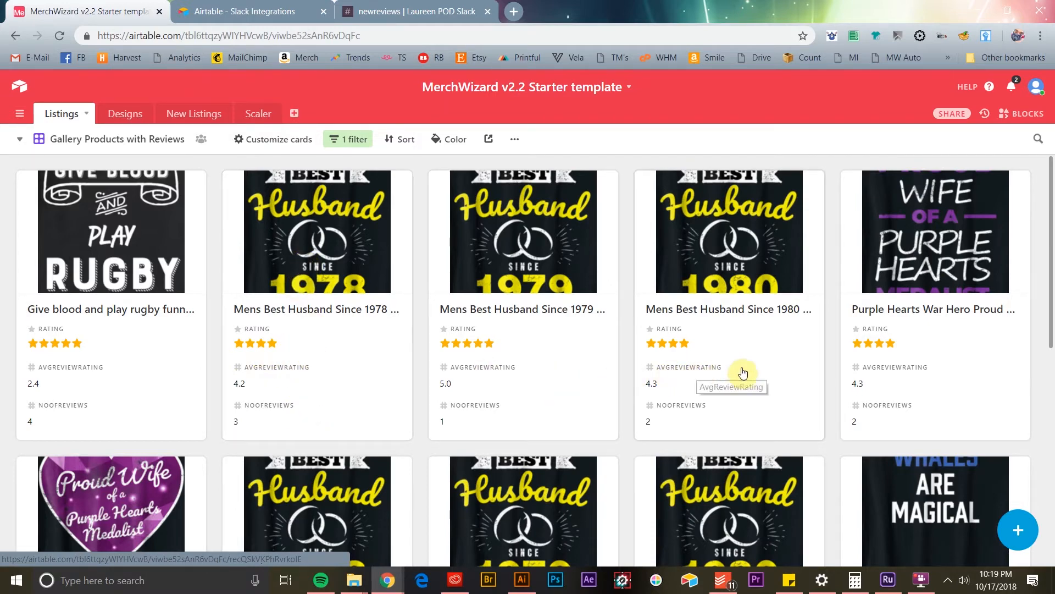
scroll(747, 373, "down", 5)
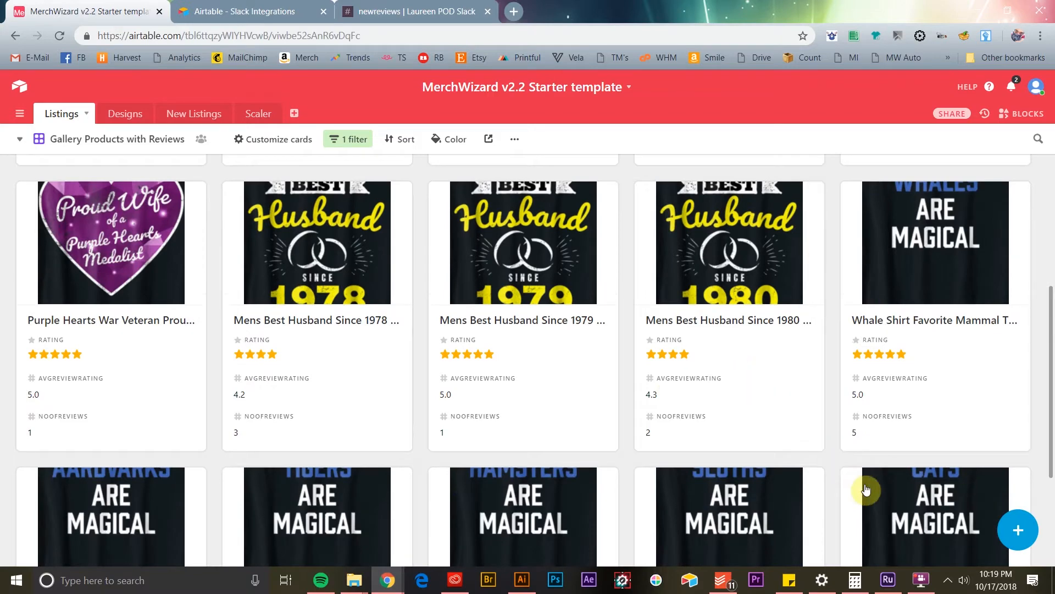
left_click(920, 578)
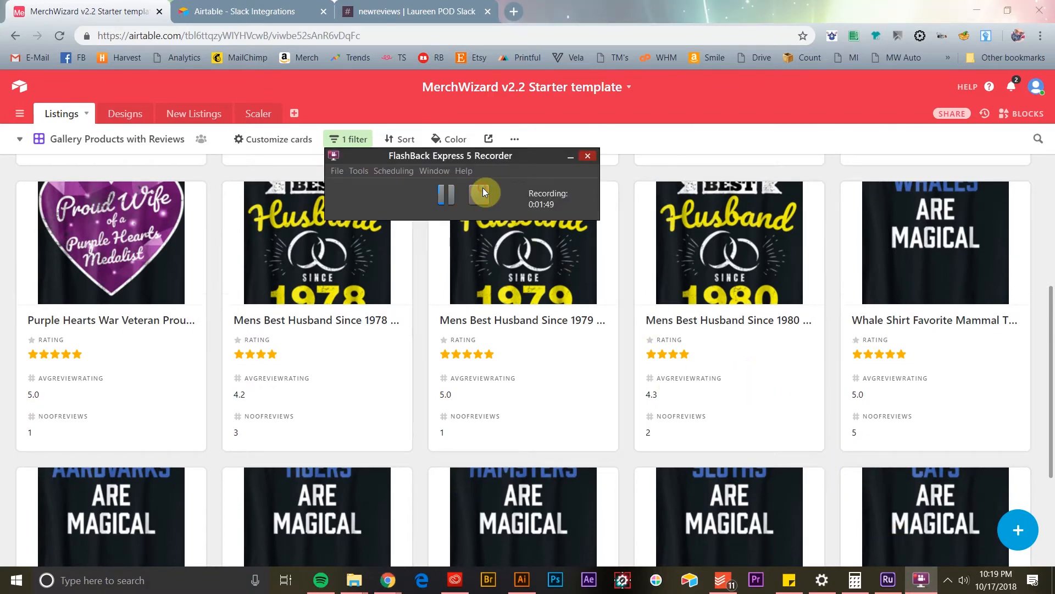
left_click(483, 192)
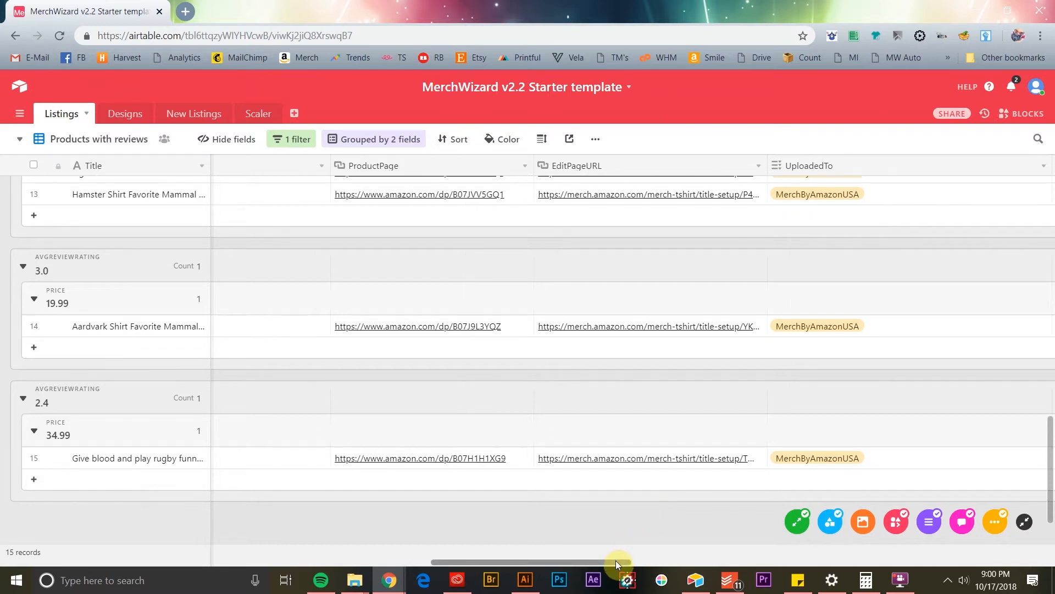
- Add the existing Edit tag to the Whale Shirt listing in the "Products with reviews" view
left_click_drag(616, 560, 528, 559)
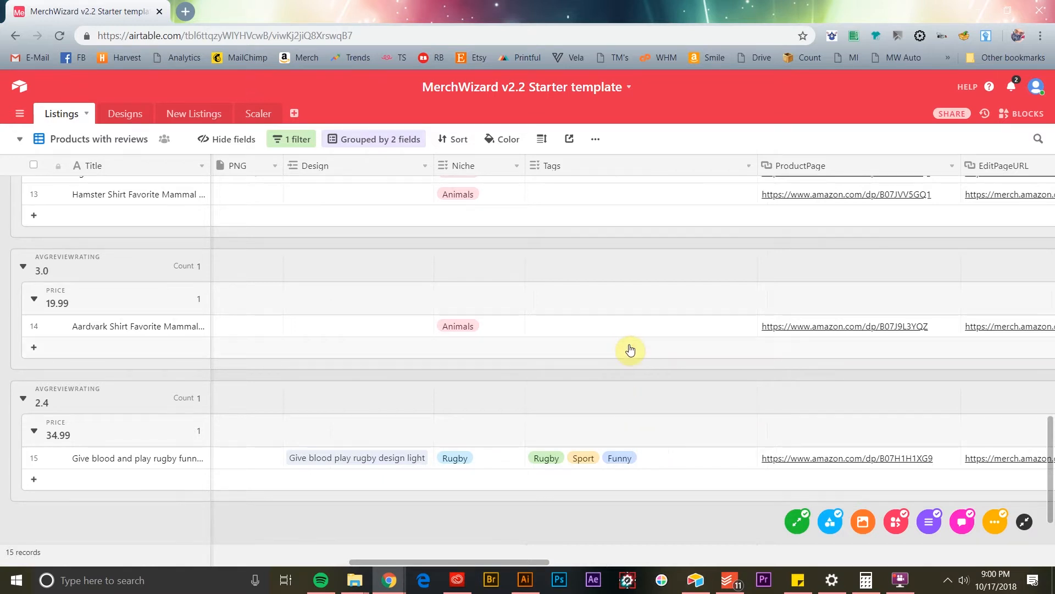
scroll(1039, 398, "up", 4)
scroll(681, 355, "up", 5)
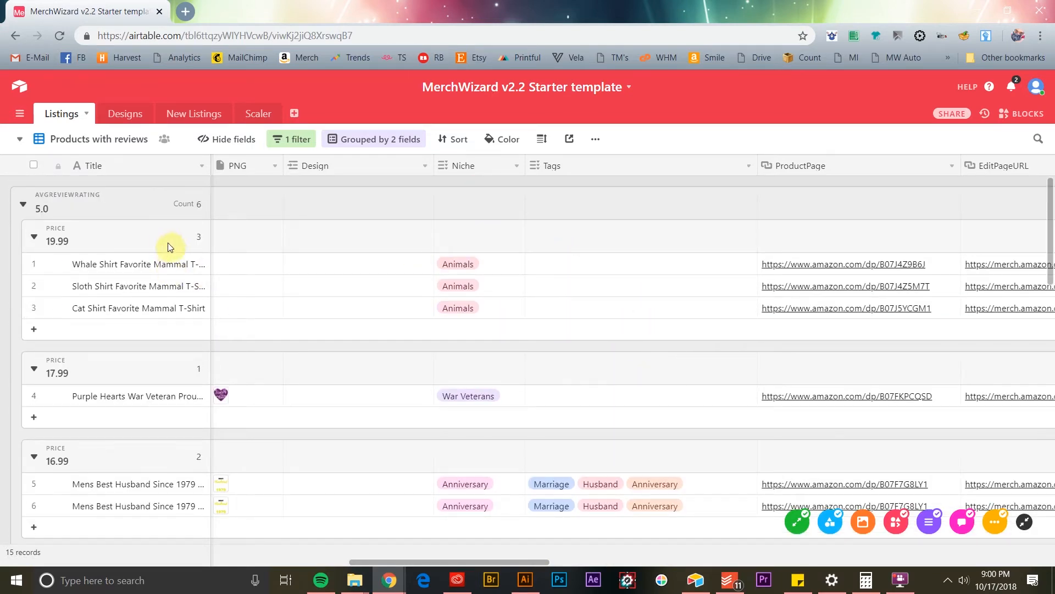
left_click(567, 269)
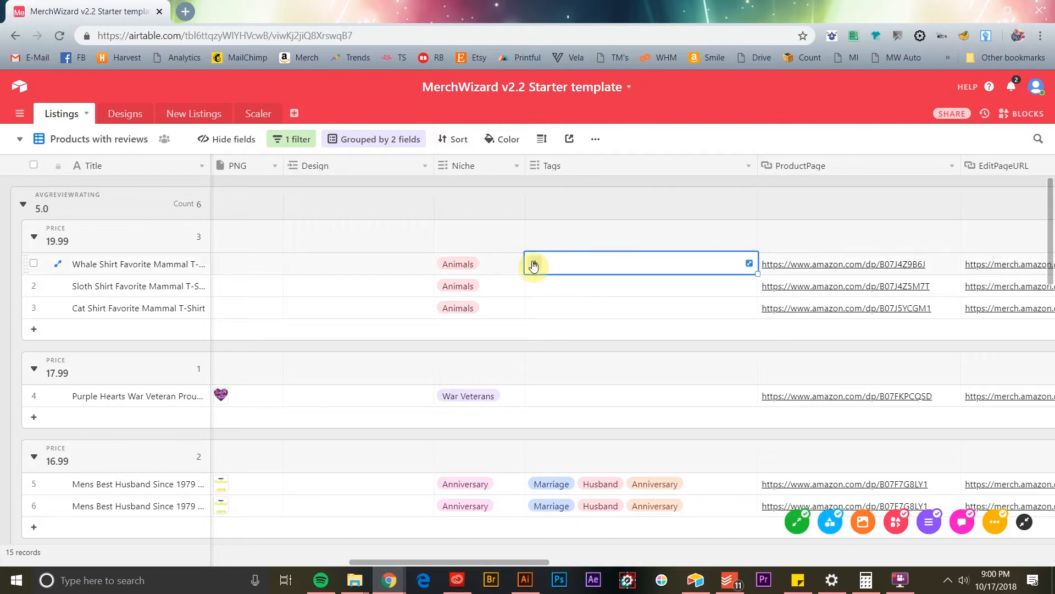
left_click(534, 265)
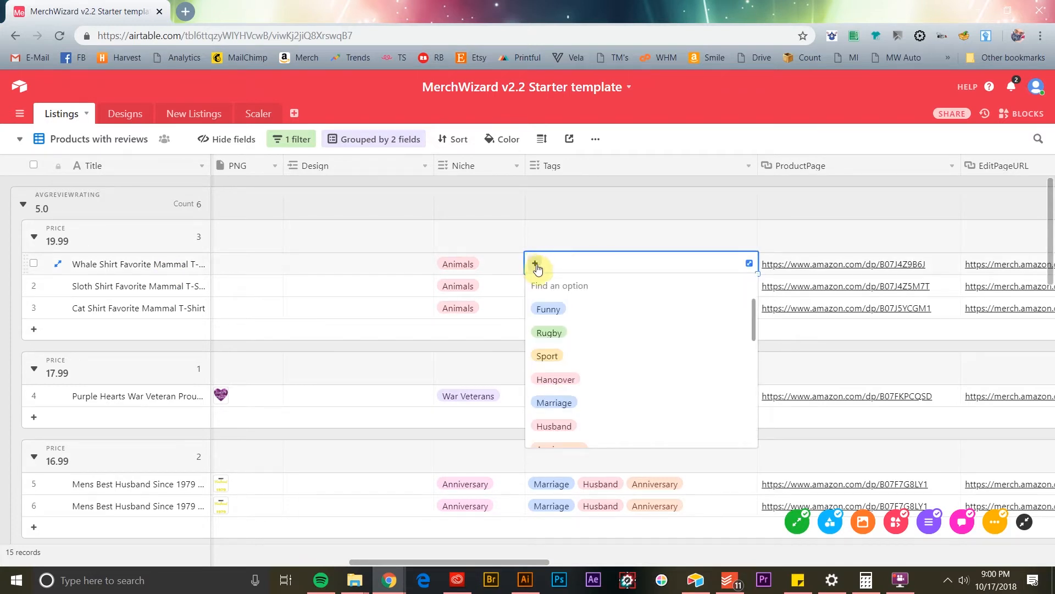
type("edit")
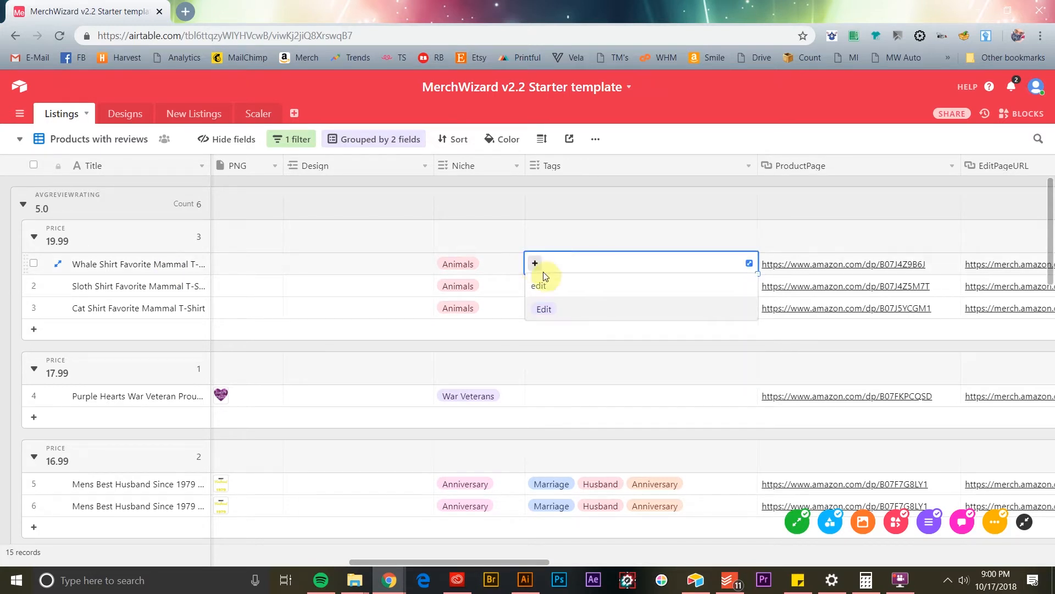
left_click(546, 314)
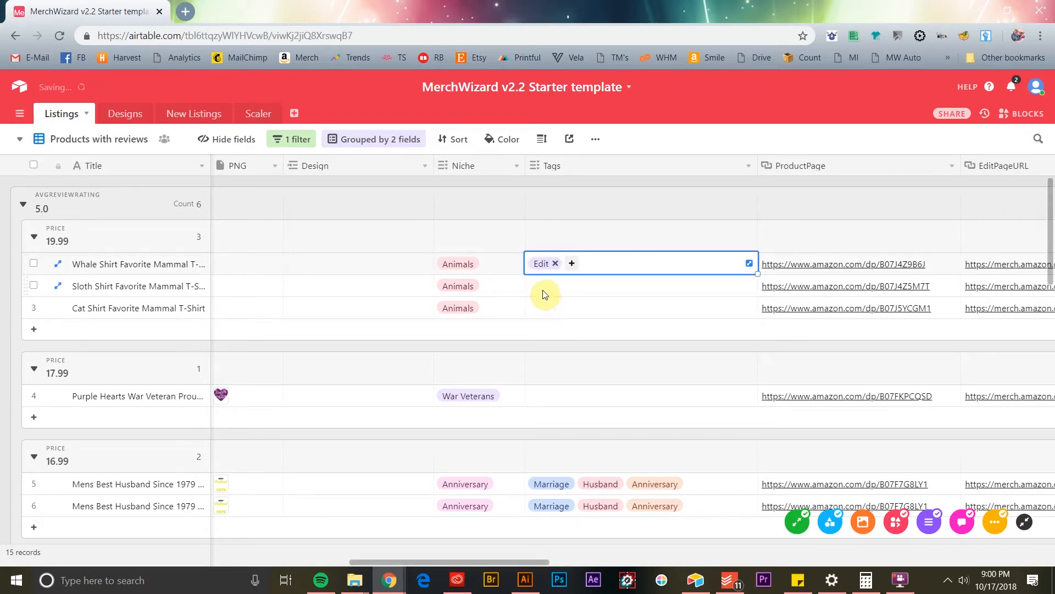
- Tag the Sloth Shirt listing with the existing Edit option
left_click(542, 289)
left_click(535, 287)
type("ed")
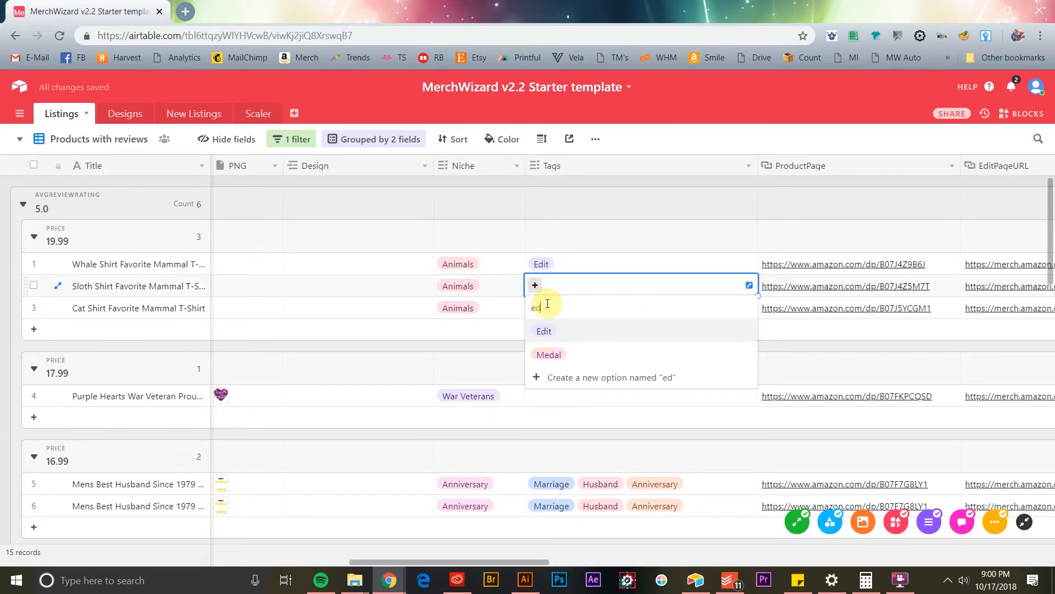
left_click(554, 331)
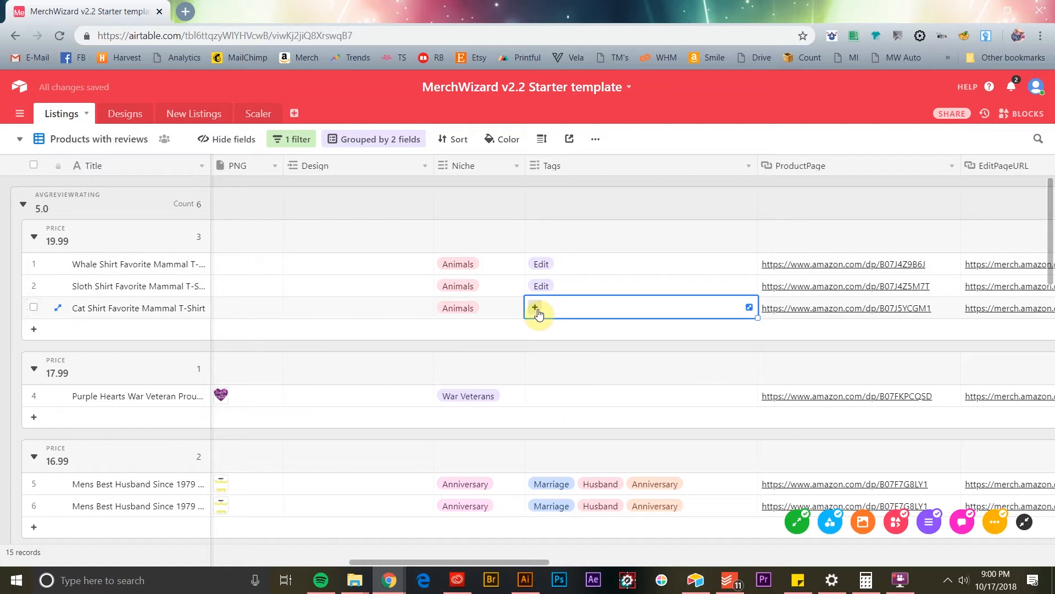
- Tag the Cat Shirt listing with the existing Edit option
left_click(535, 308)
type("ed")
left_click(557, 363)
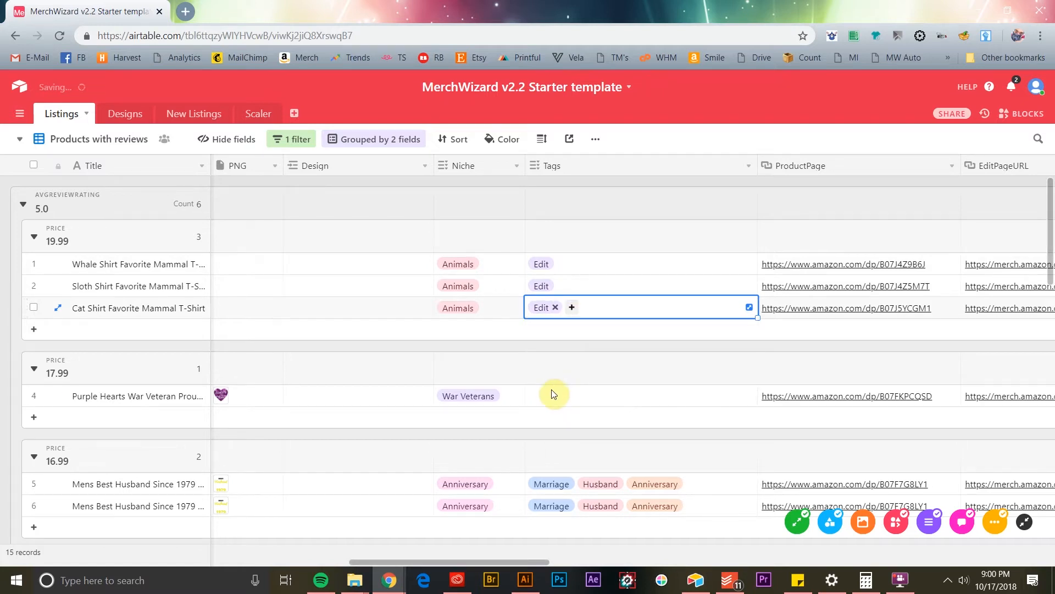
- Add the existing Edit tag to the Purple Hearts War Veteran listing in the 17.99 price group
scroll(556, 393, "down", 3)
left_click(548, 326)
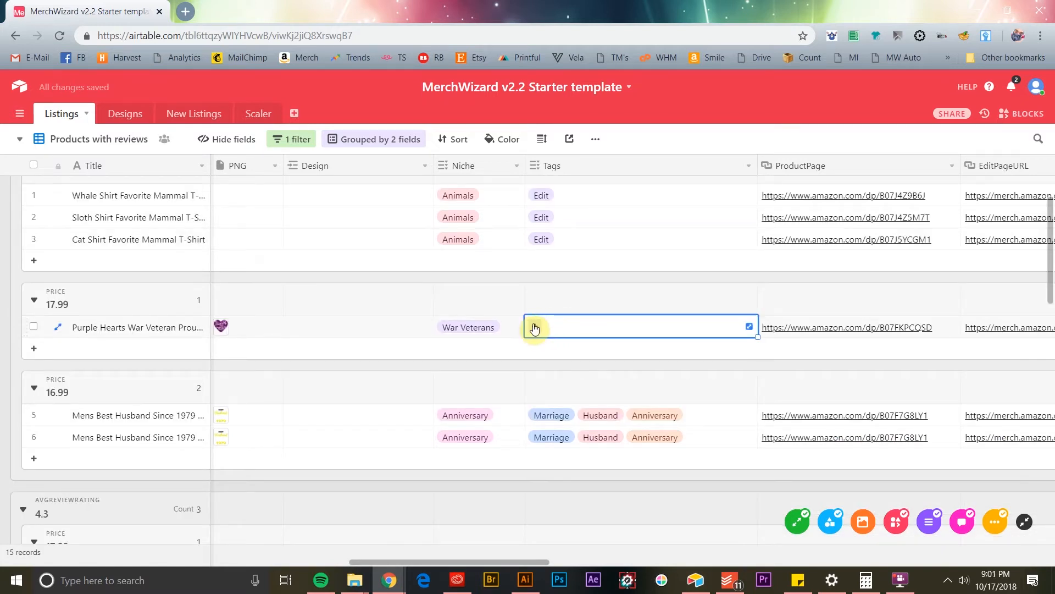
left_click(536, 326)
type("edi")
left_click(564, 377)
left_click(562, 368)
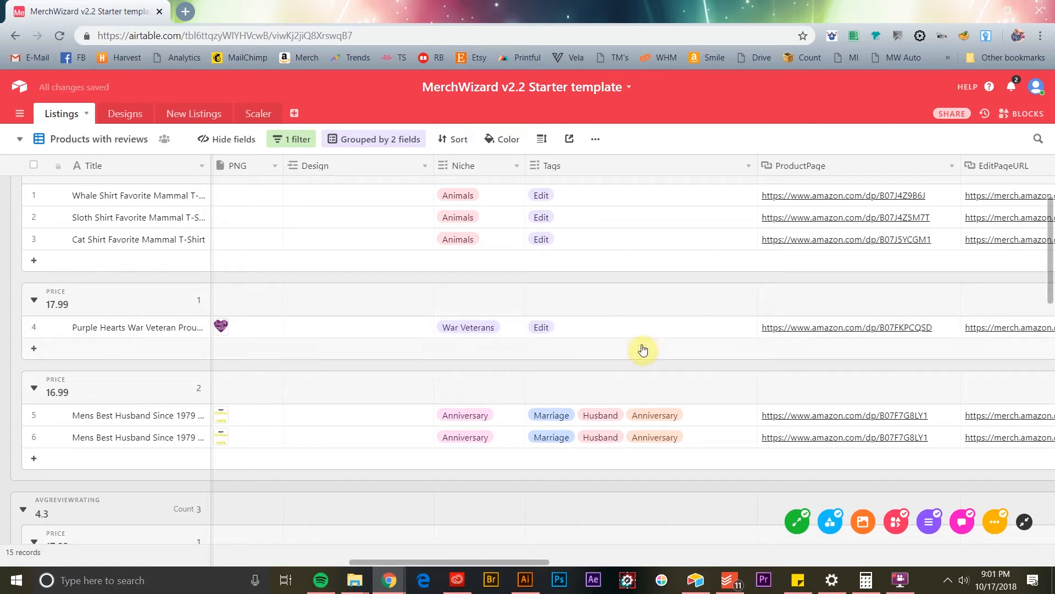
- Switch to the MerchWizard extension, search live listings rated >= 1 star with the tag "edit", and view the review status options
left_click(833, 37)
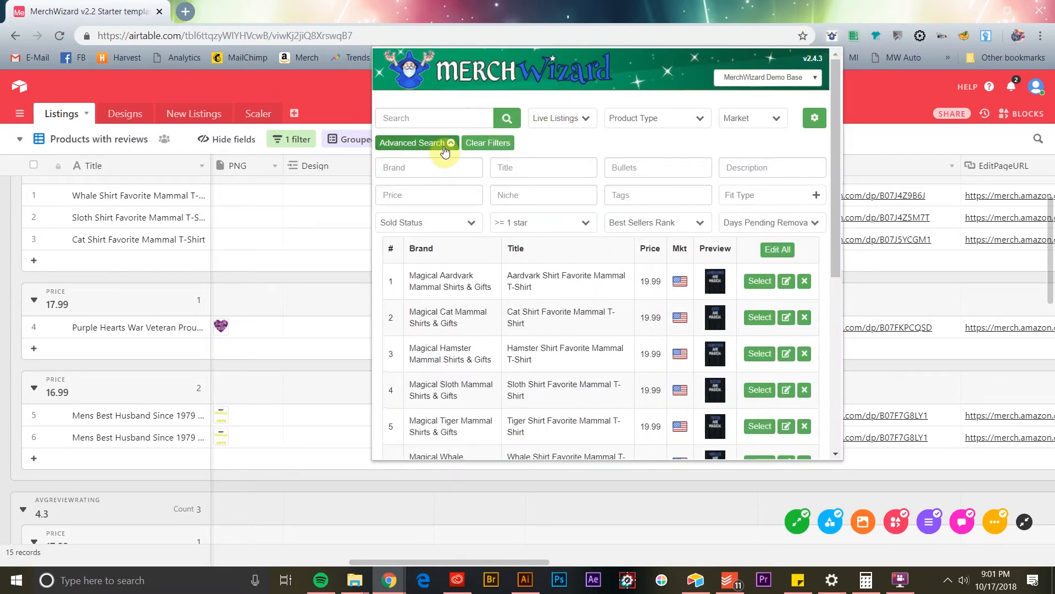
left_click(654, 196)
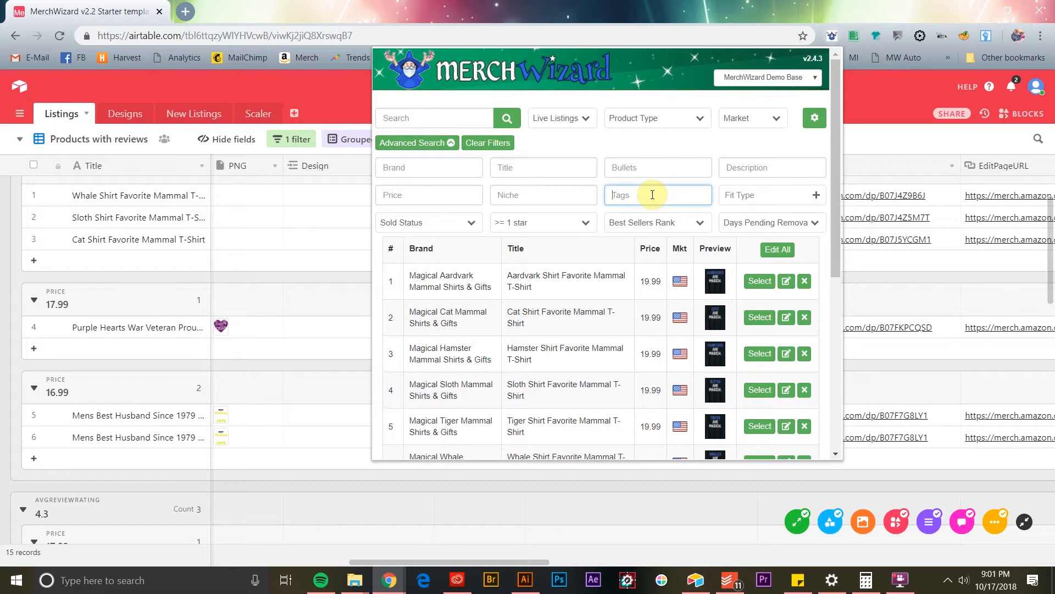
type("edit")
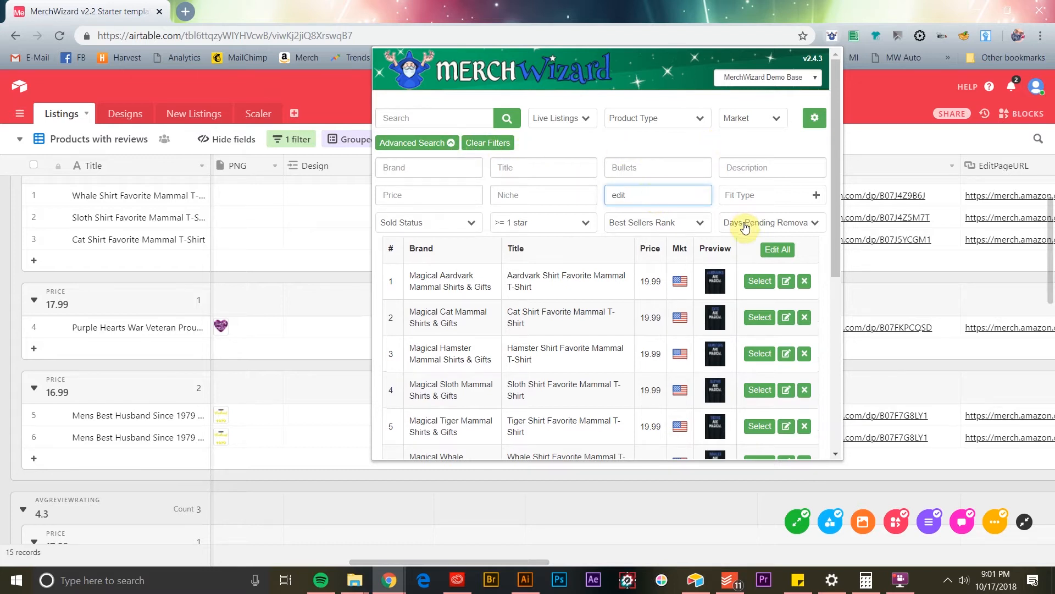
left_click(509, 118)
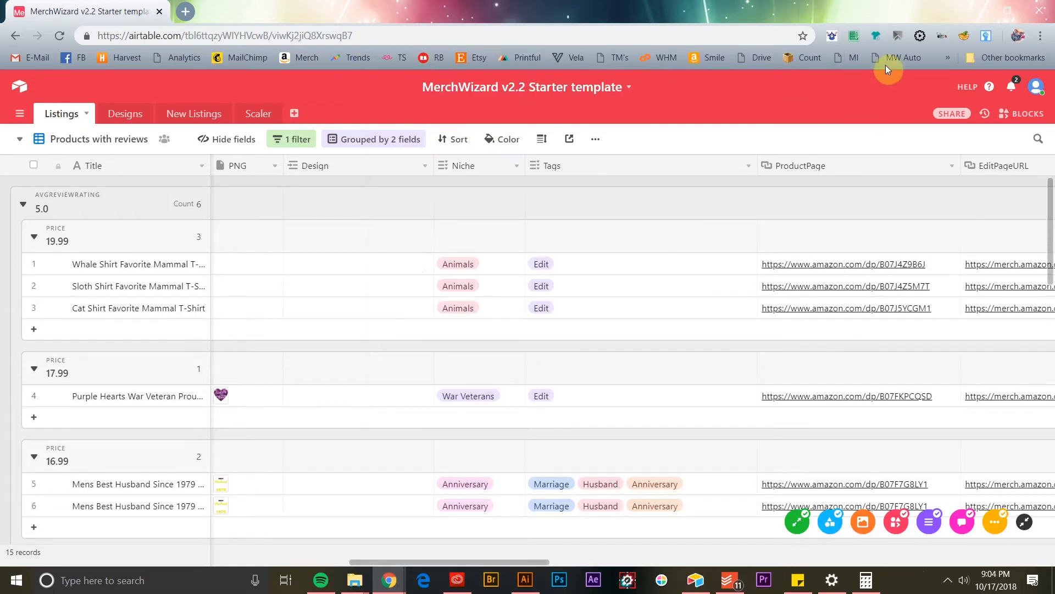
left_click(833, 36)
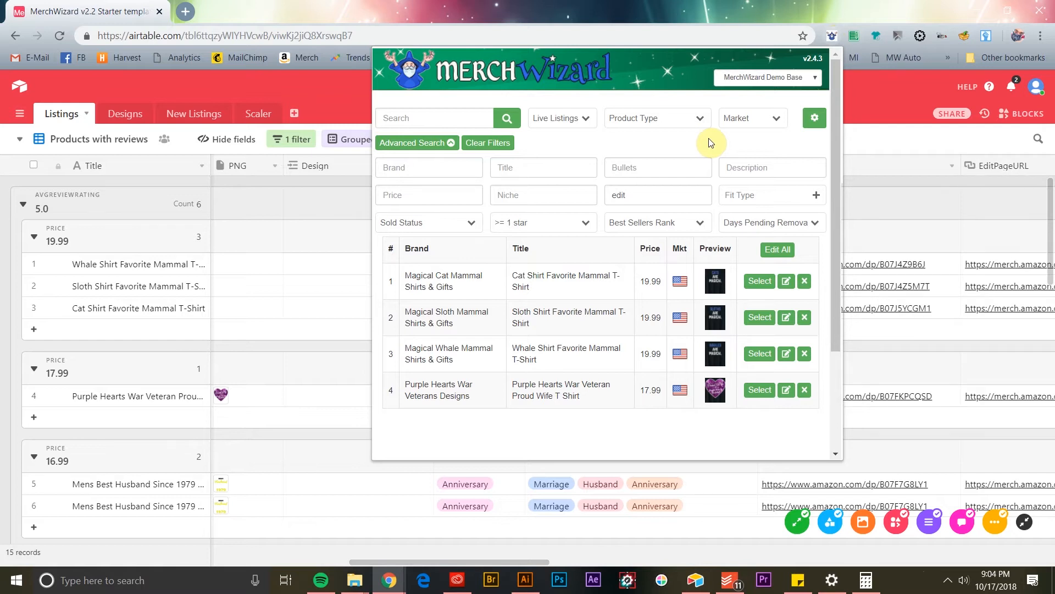
left_click(583, 222)
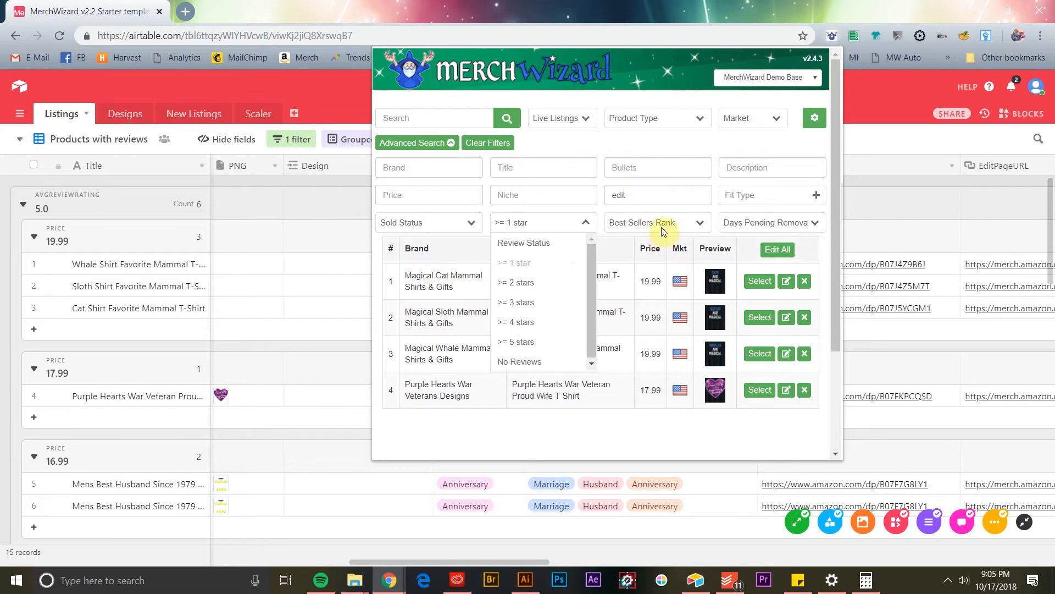
left_click(667, 150)
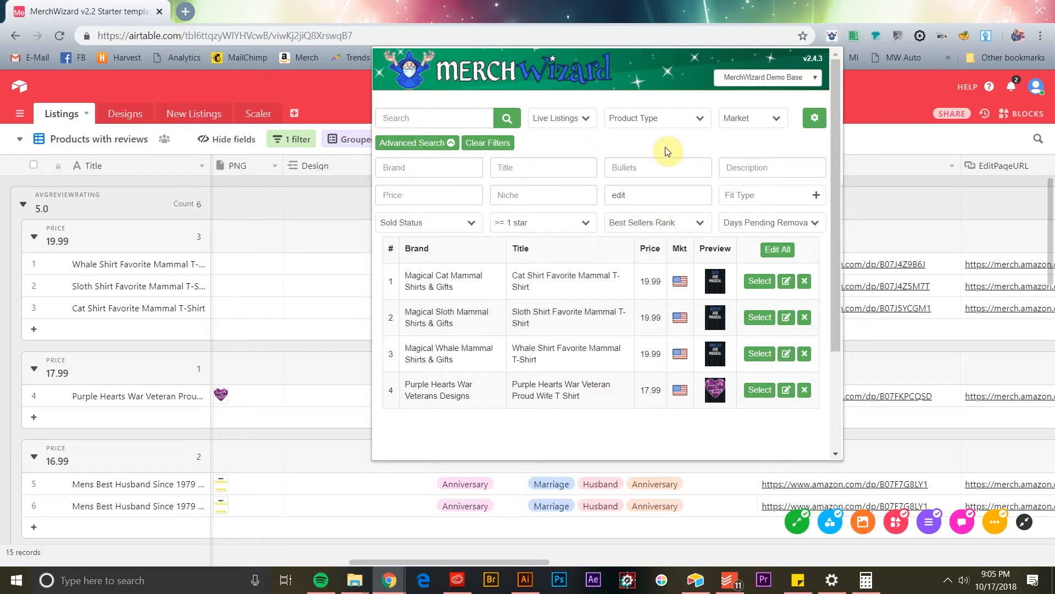
- Clear the MerchWizard filters, search for live listings with a review status of >= 3 stars, and look through the results
left_click(507, 143)
left_click(511, 128)
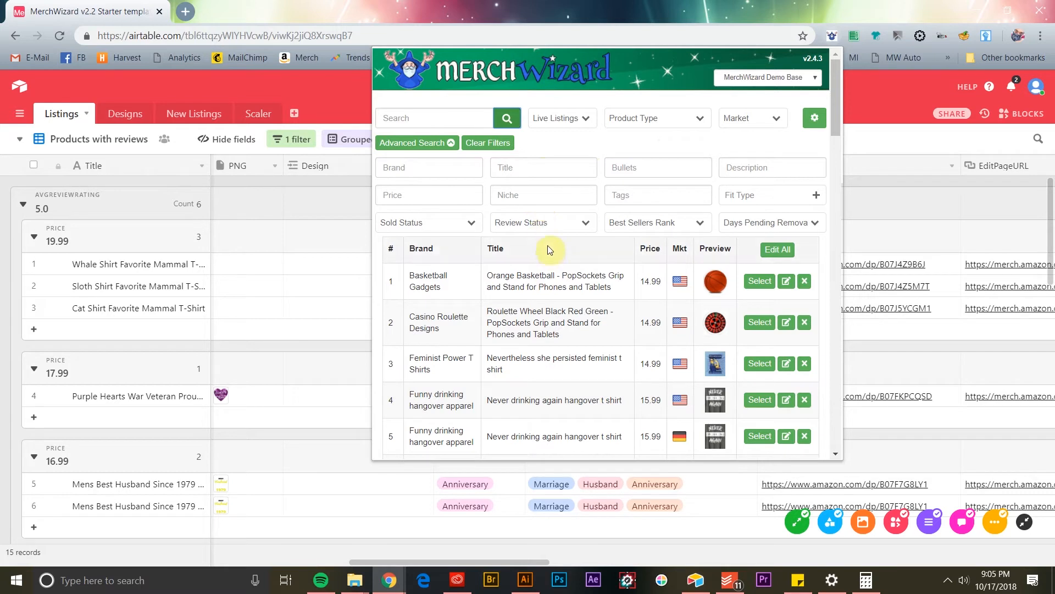
left_click(549, 222)
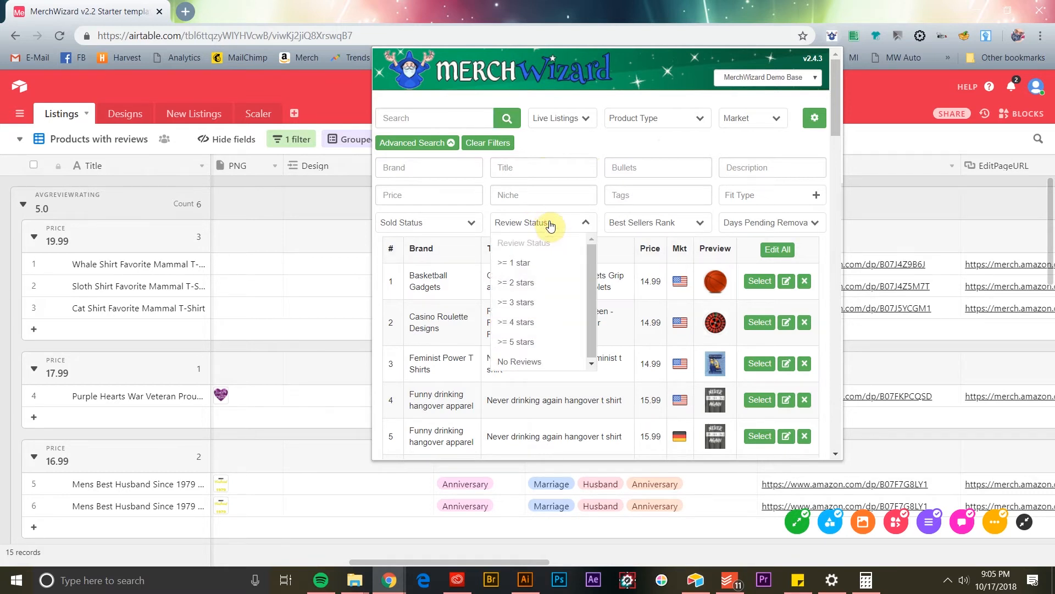
left_click(559, 302)
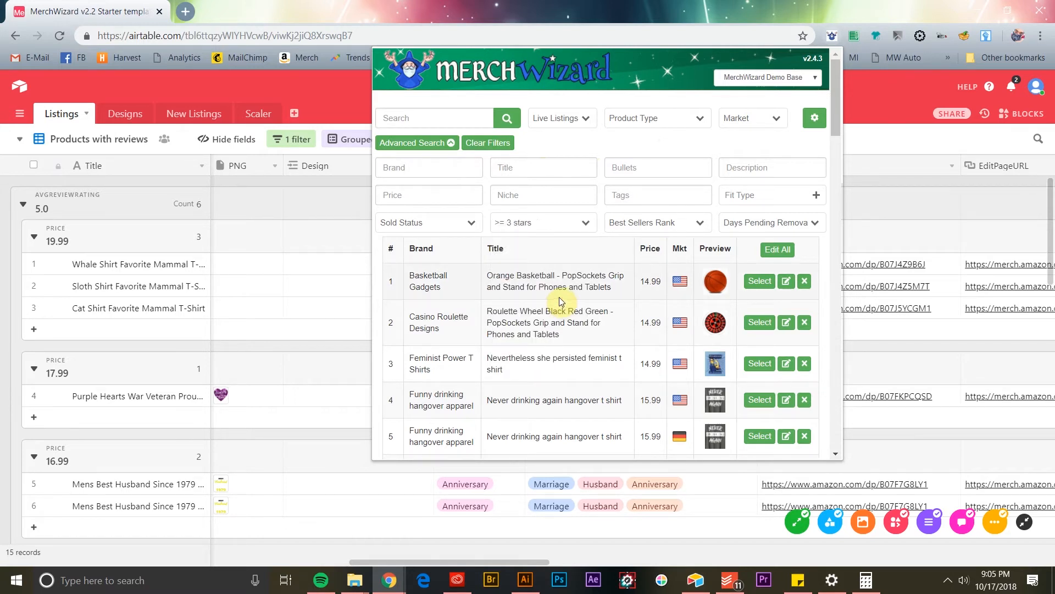
left_click(510, 120)
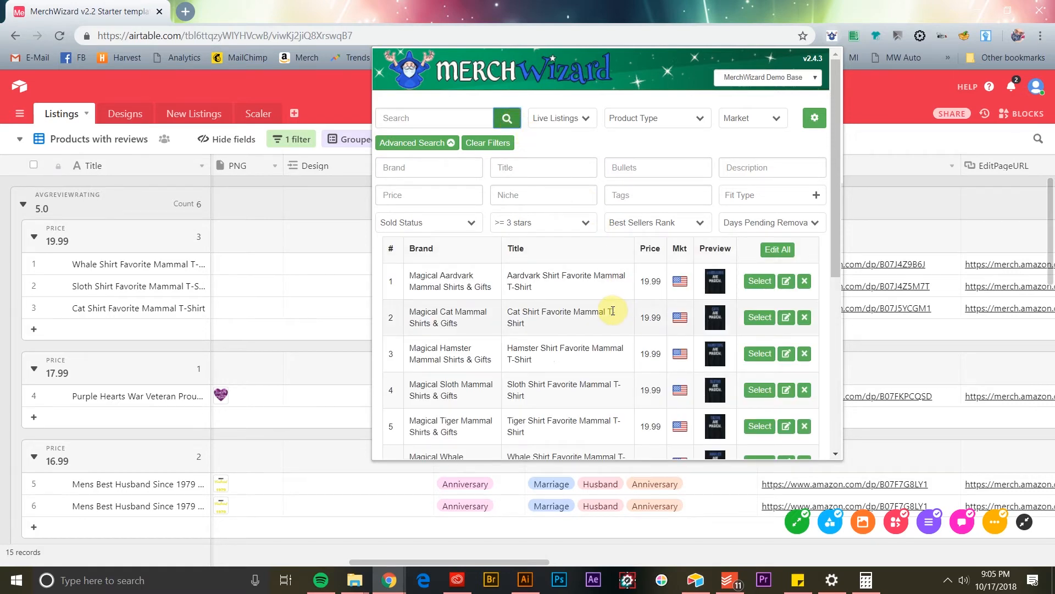
scroll(613, 311, "down", 3)
scroll(613, 311, "down", 4)
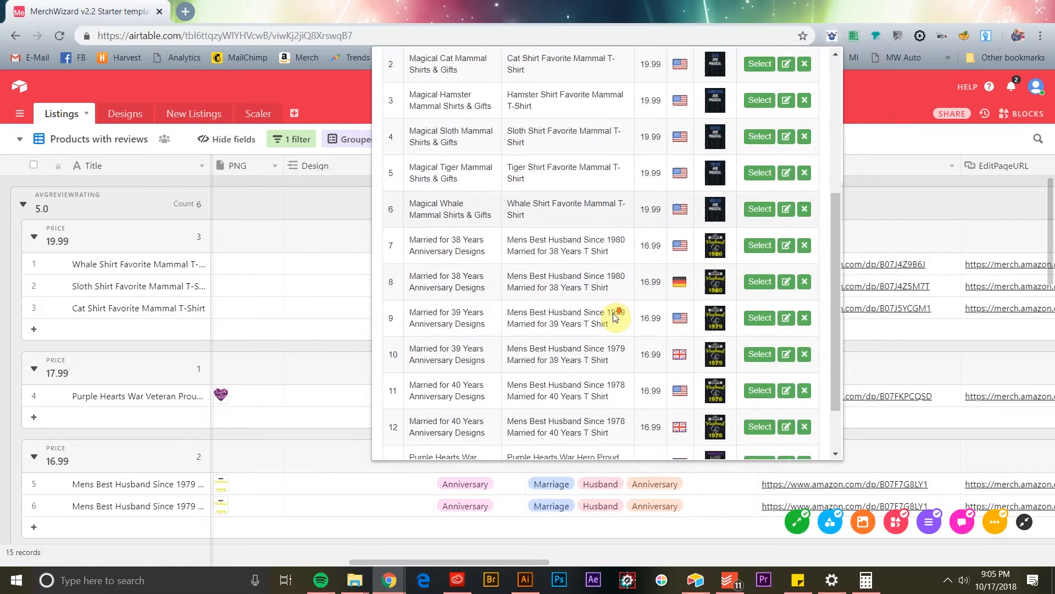
scroll(616, 315, "up", 7)
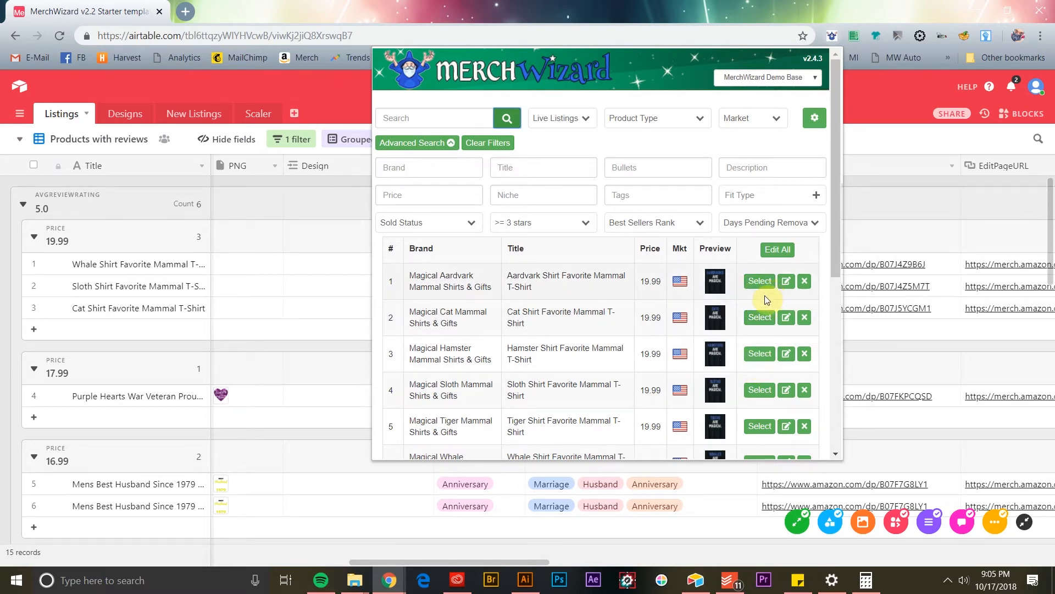
- Change the review status filter to >= 2 stars and search the live listings again
left_click(587, 225)
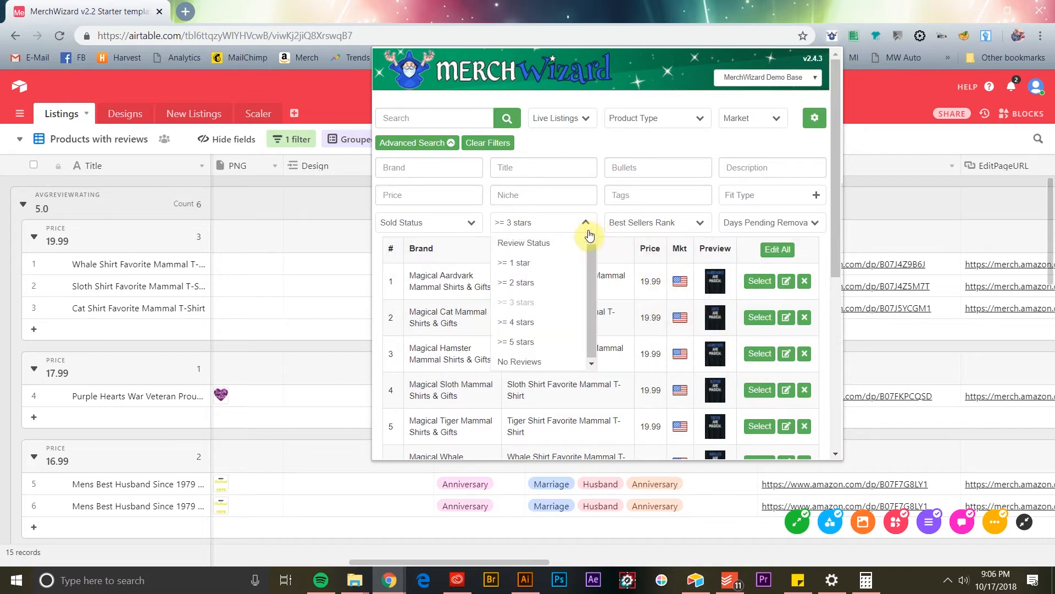
left_click(571, 282)
left_click(505, 118)
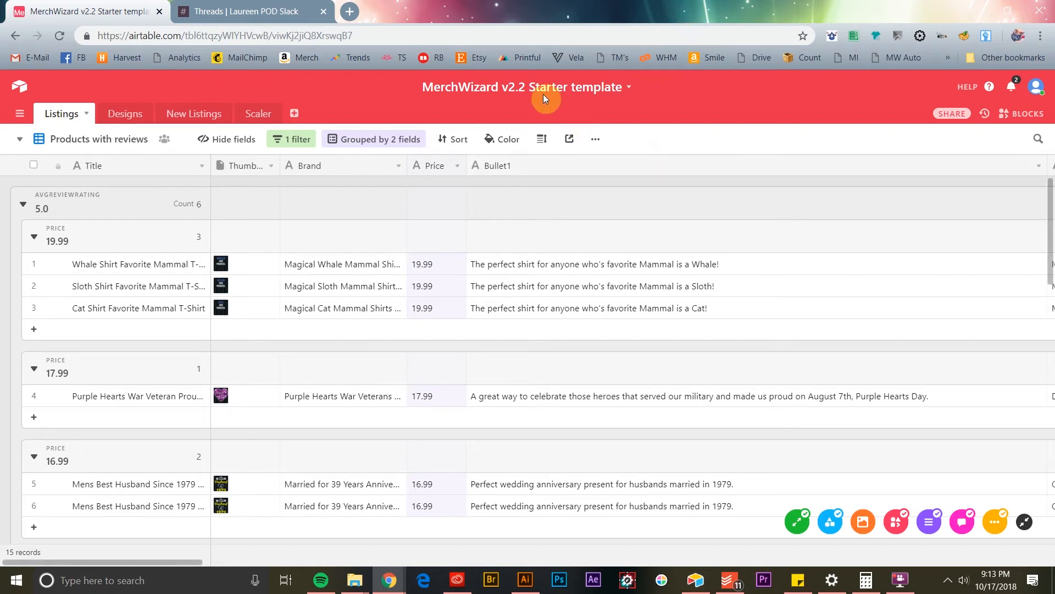
- Open the Slack notifications setup for the MerchWizard v2.2 Starter template base and briefly check the Slack workspace
left_click(631, 91)
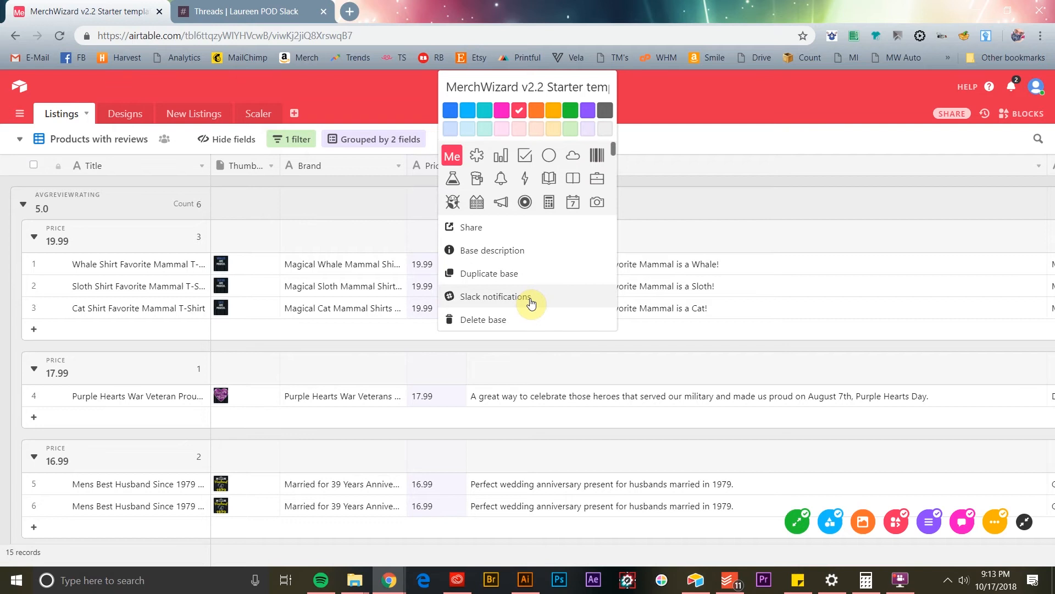
left_click(531, 303)
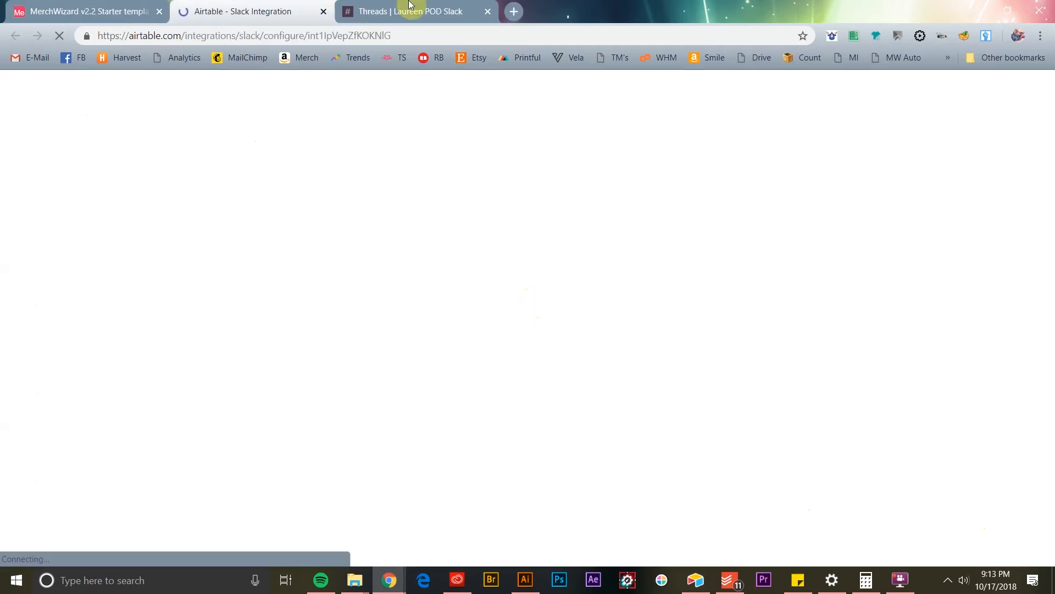
left_click(393, 11)
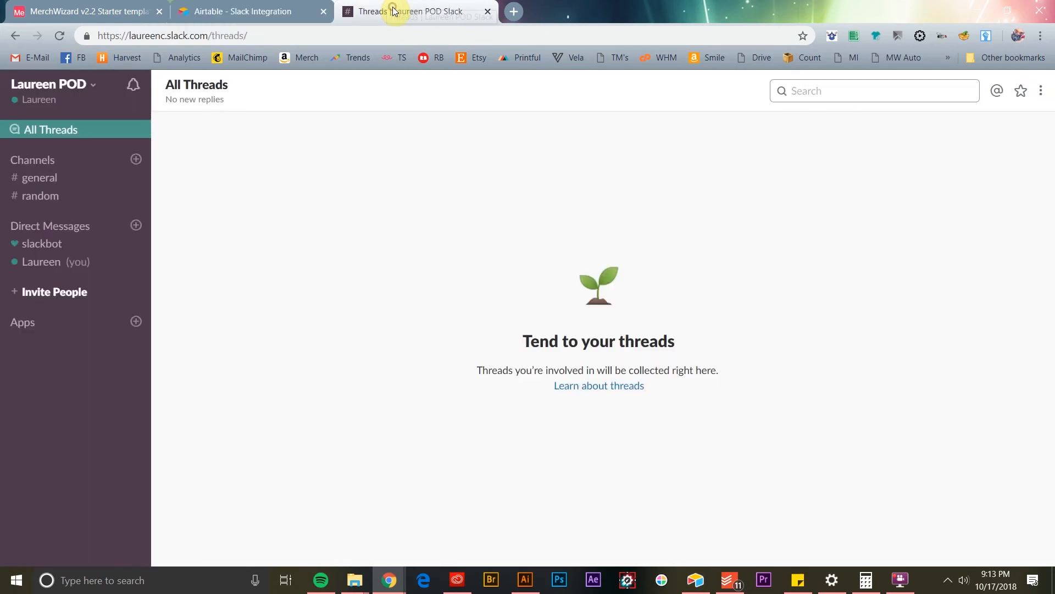
left_click(315, 8)
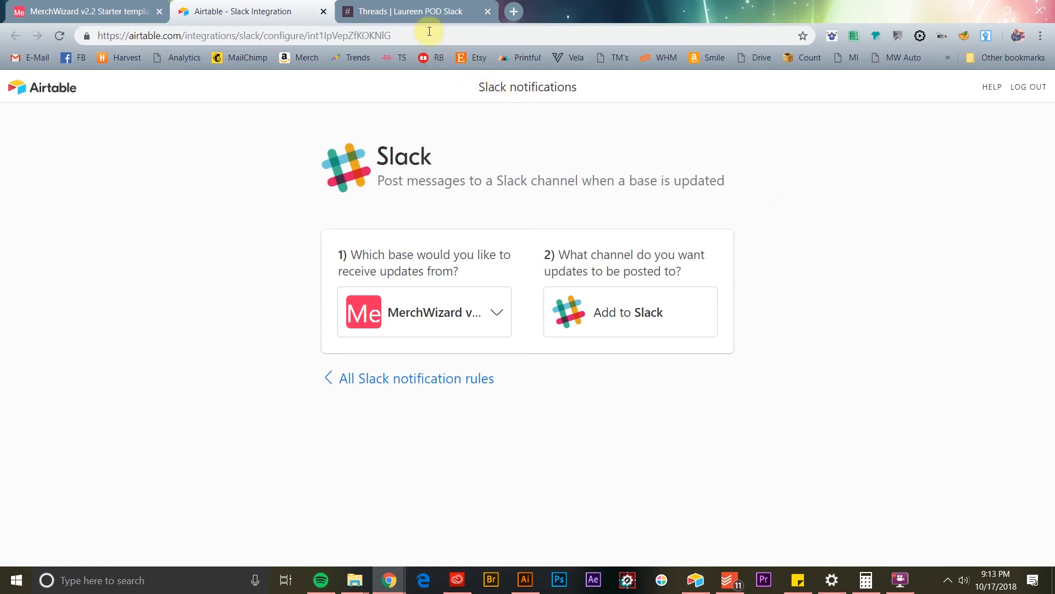
- Switch to Slack and create a private channel named "newreviews" with the purpose "to let us know about new product reviews"
left_click(433, 10)
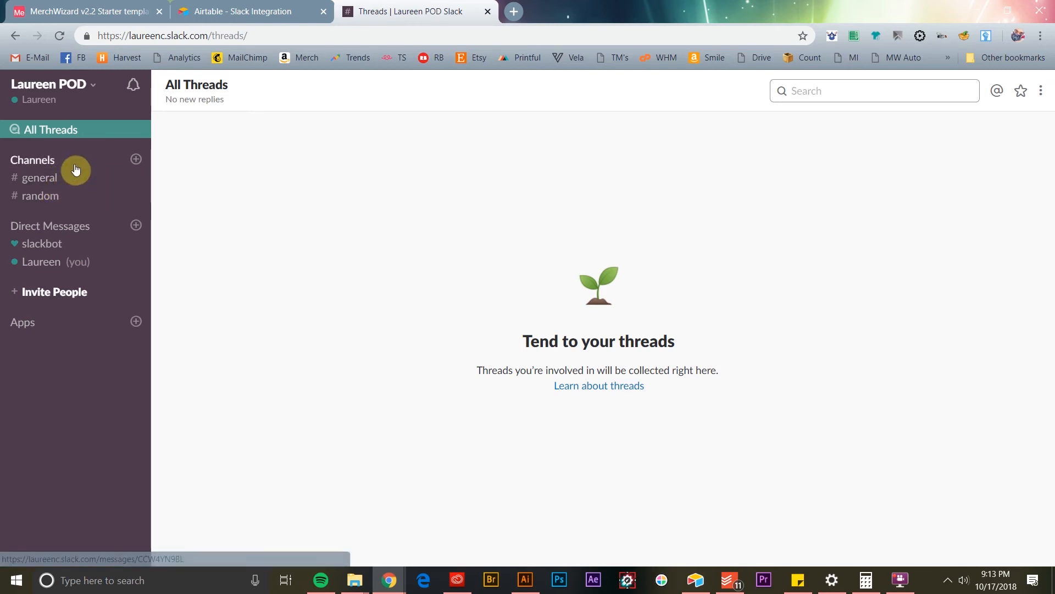
left_click(136, 161)
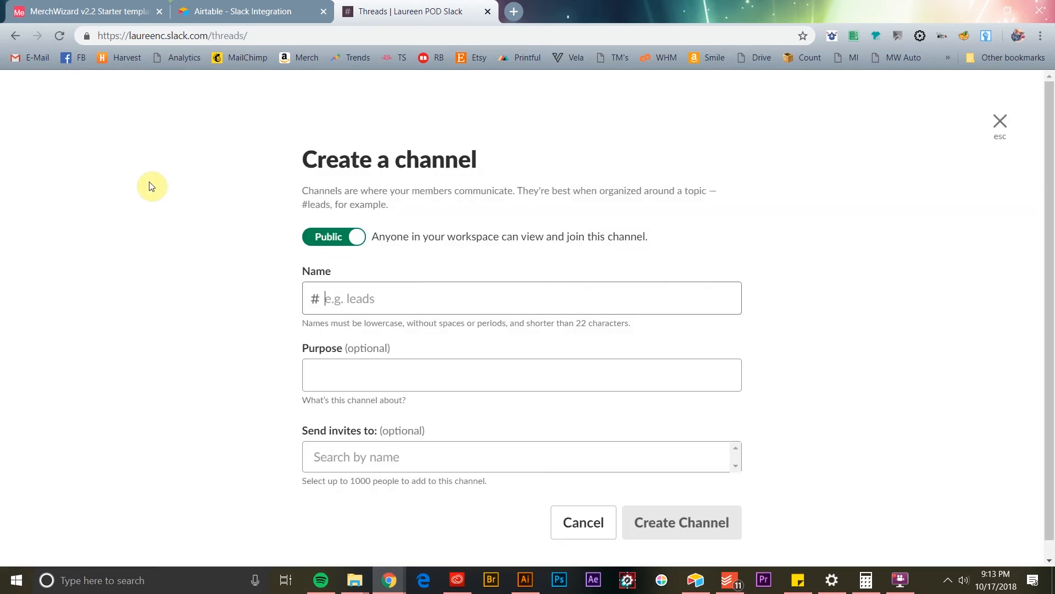
left_click(348, 241)
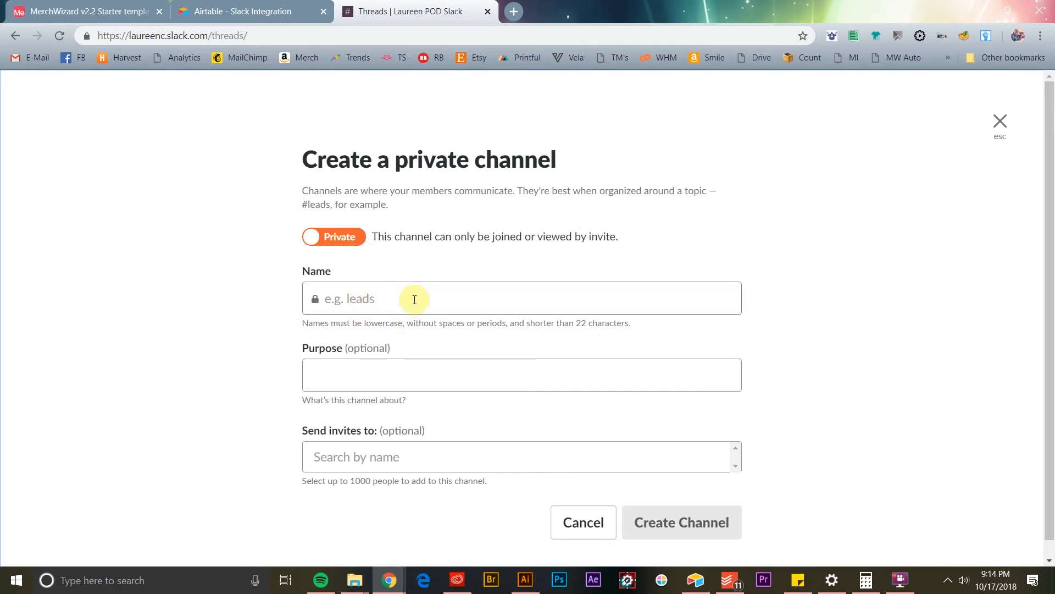
type("newreviews")
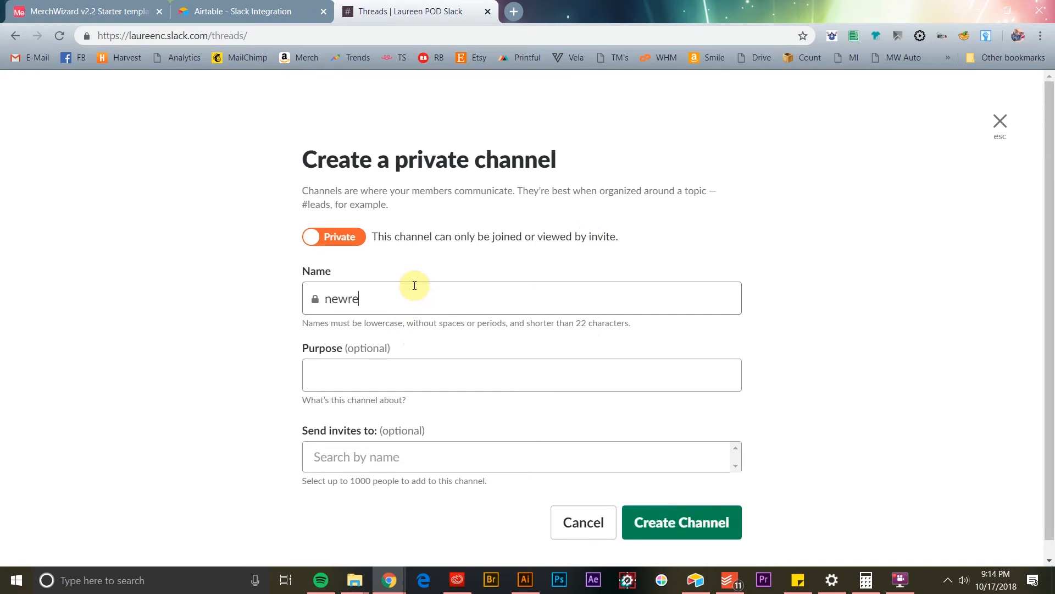
left_click(412, 381)
type("to let us kn")
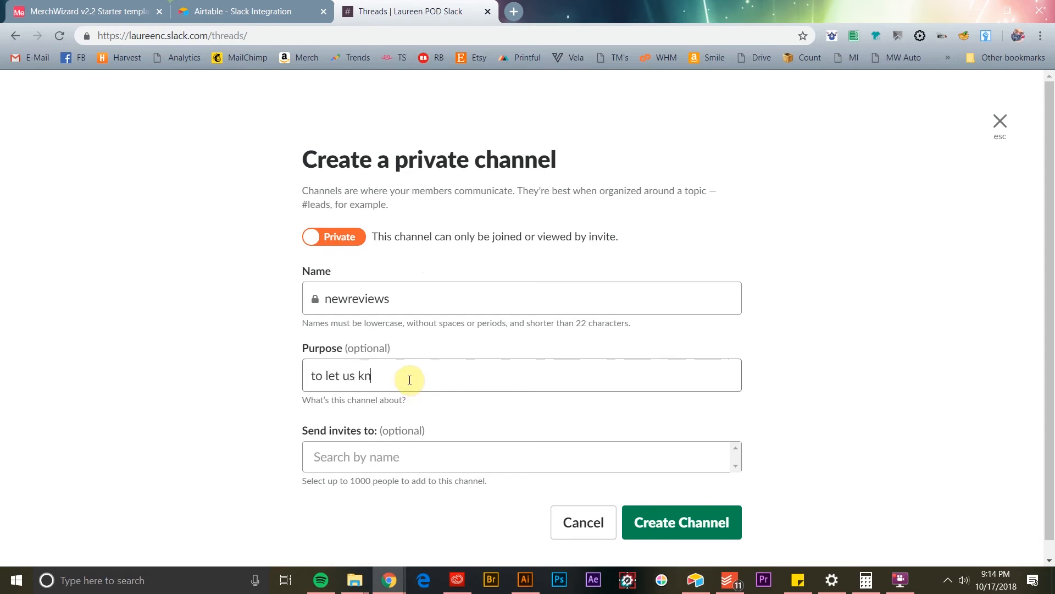
type("ow about new produc")
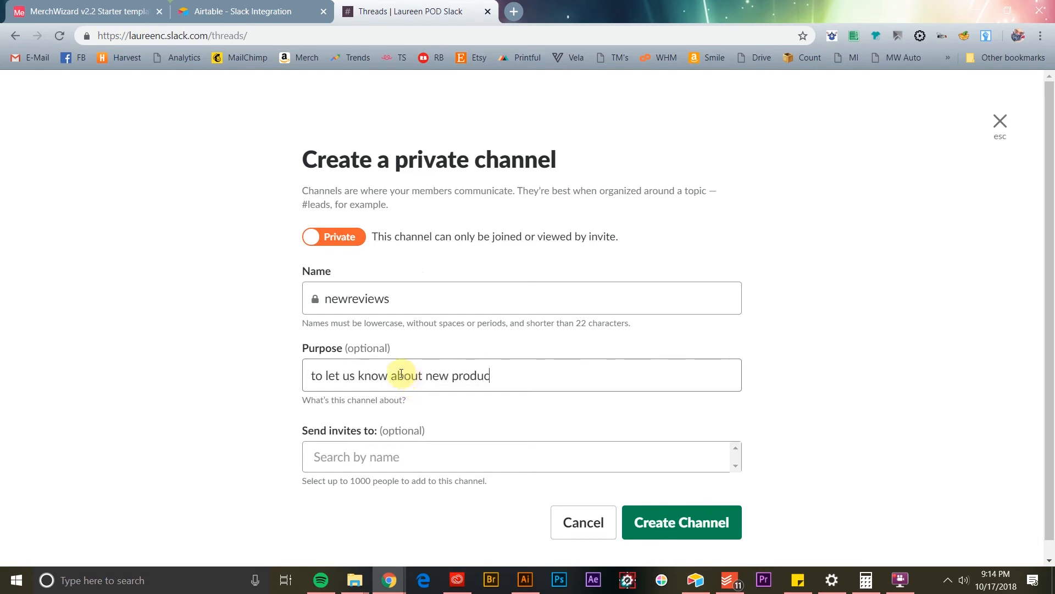
type("t reviews")
scroll(417, 385, "down", 1)
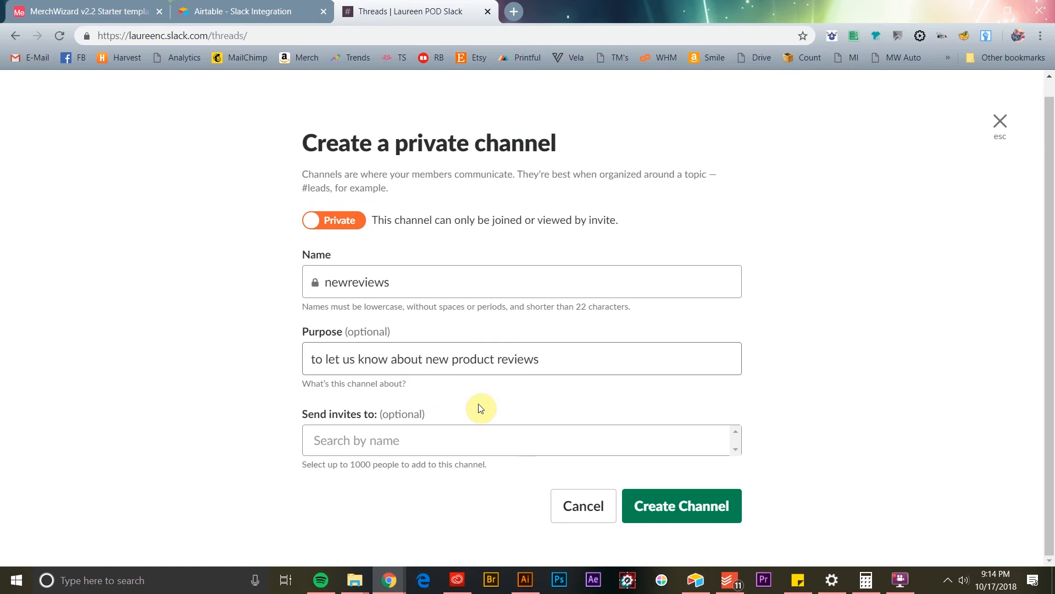
left_click(704, 510)
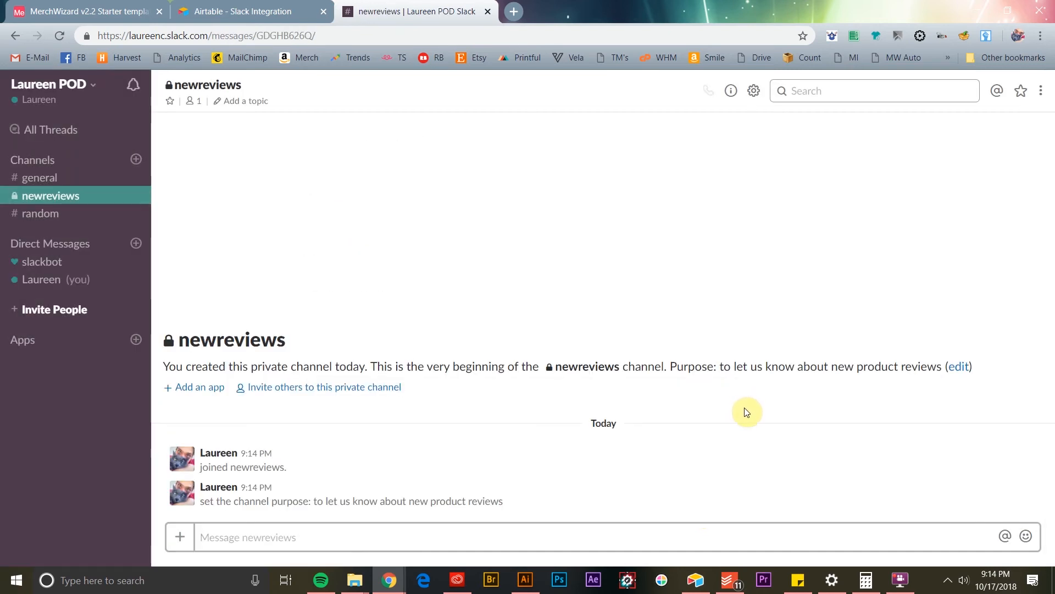
- Review the Slack notifications option of the MerchWizard v2.2 Starter template base in Airtable and return to the Slack integration setup
left_click(231, 15)
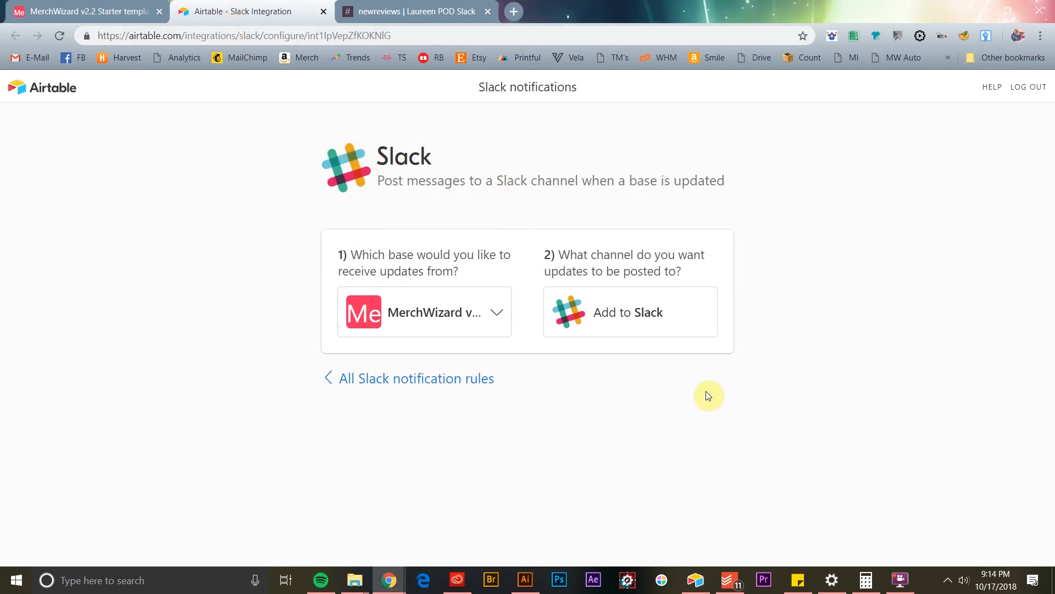
left_click(80, 10)
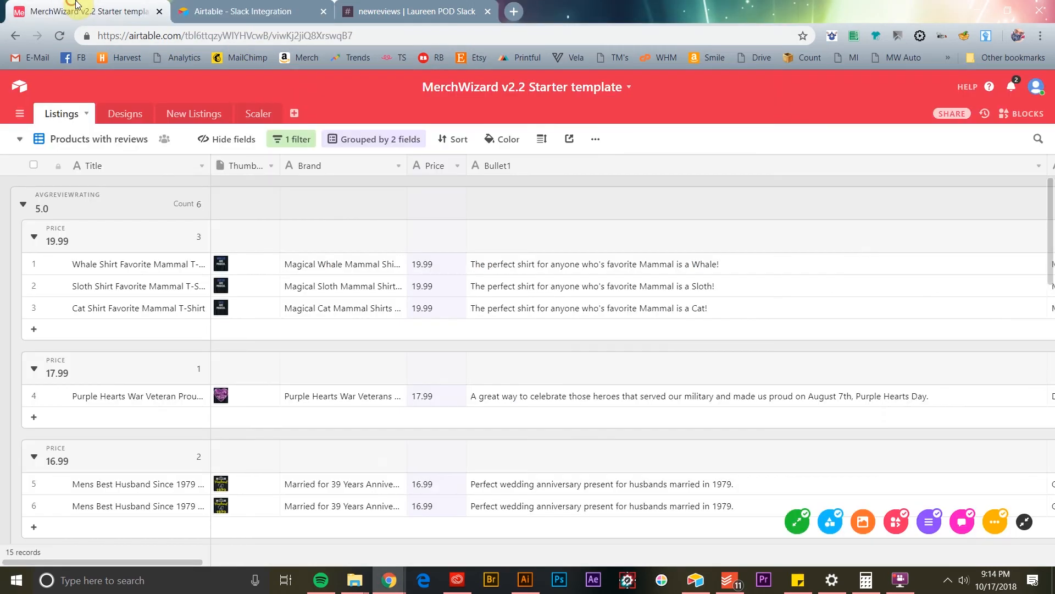
left_click(629, 88)
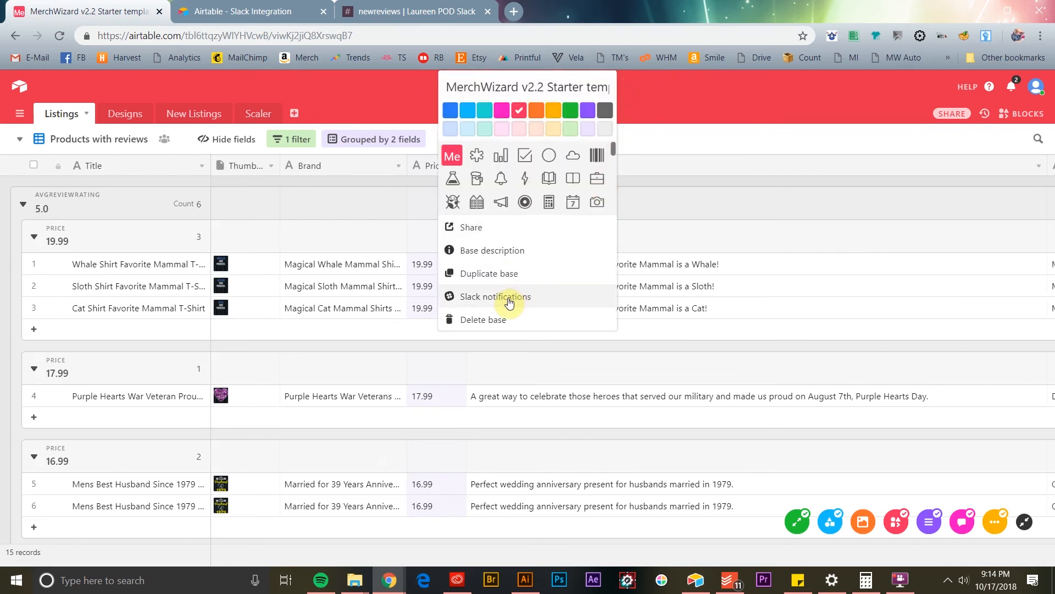
left_click(247, 14)
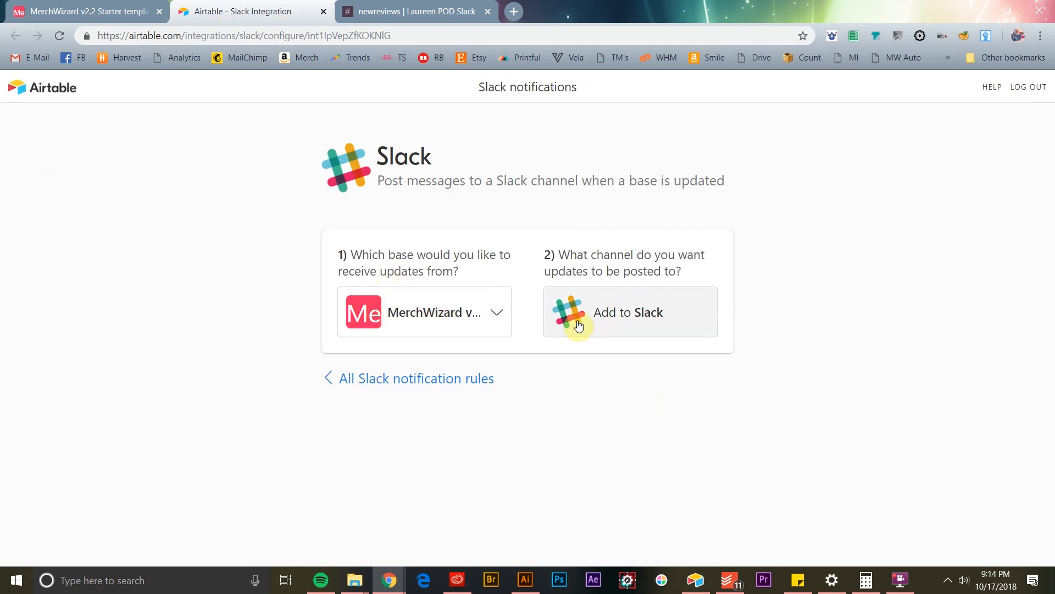
- Connect the integration to Slack and authorize Airtable to post to the private newreviews channel
left_click(626, 313)
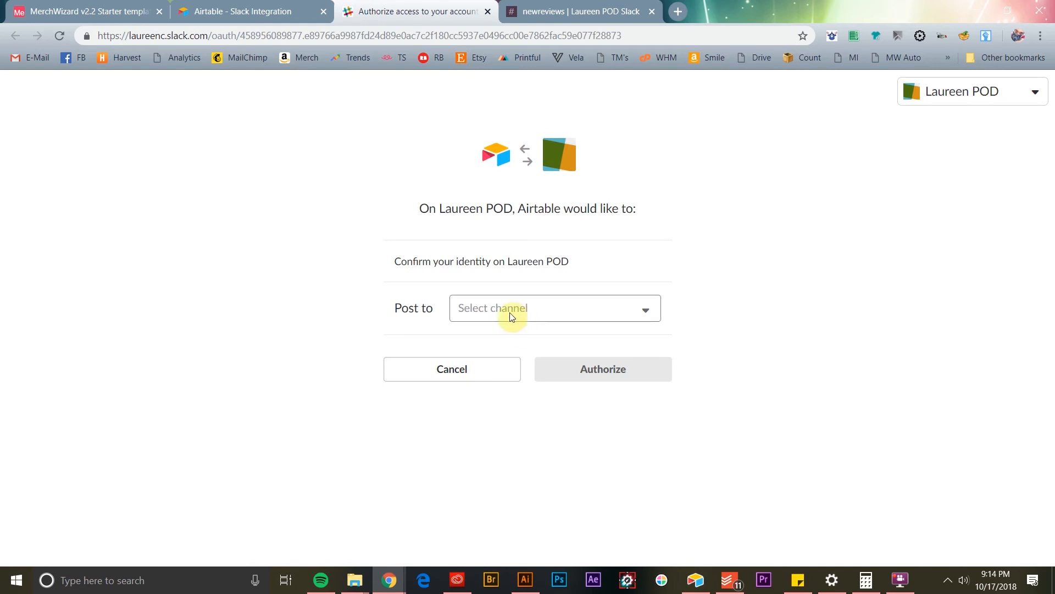
left_click(478, 312)
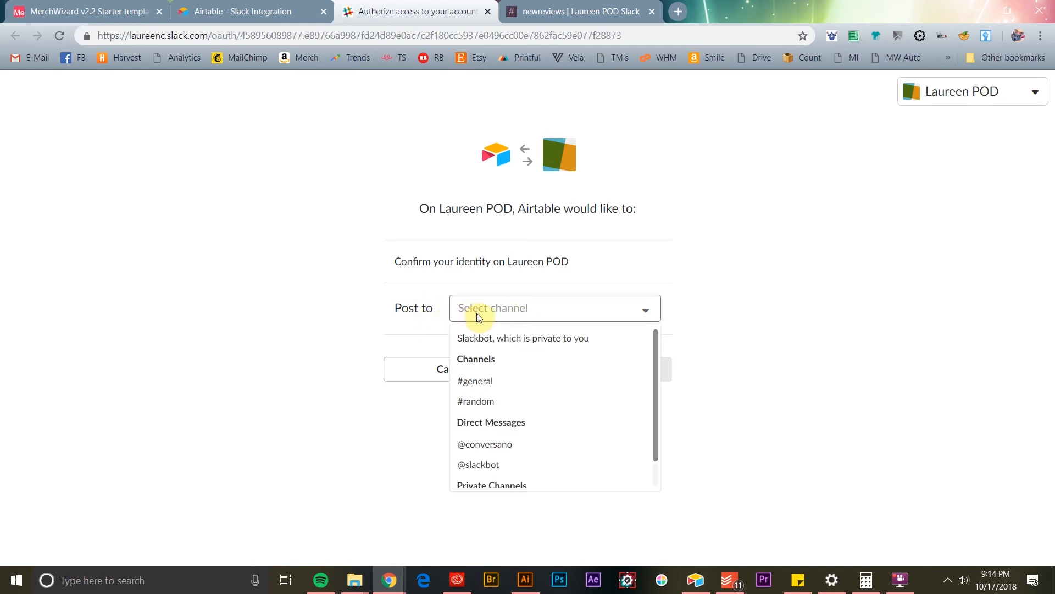
scroll(559, 417, "down", 1)
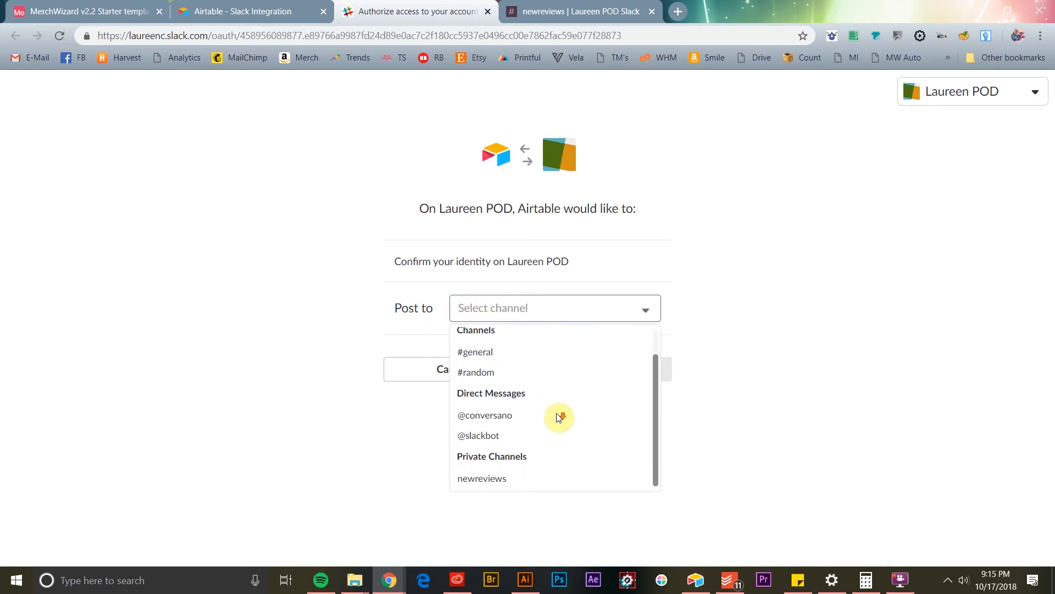
left_click(560, 480)
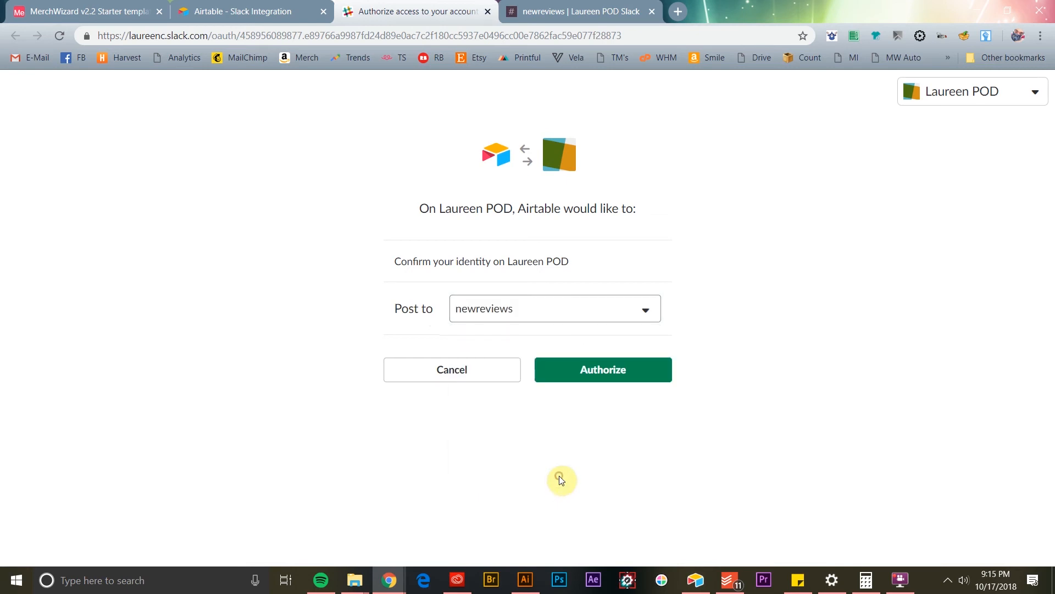
left_click(594, 373)
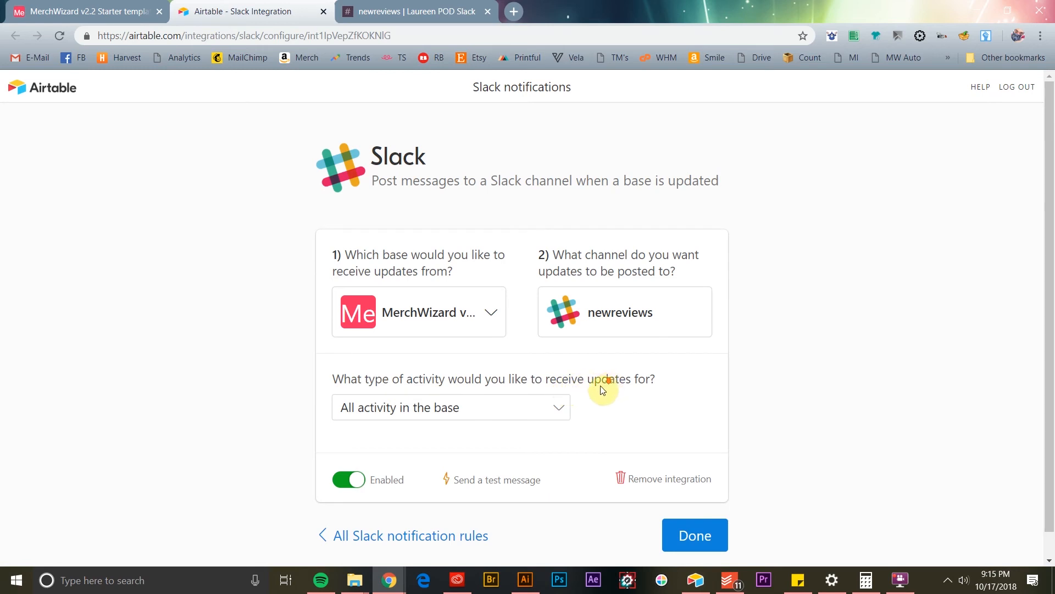
- Set the notification activity to updates to records visible in a view and choose the Products with reviews view
scroll(566, 388, "down", 1)
left_click(563, 380)
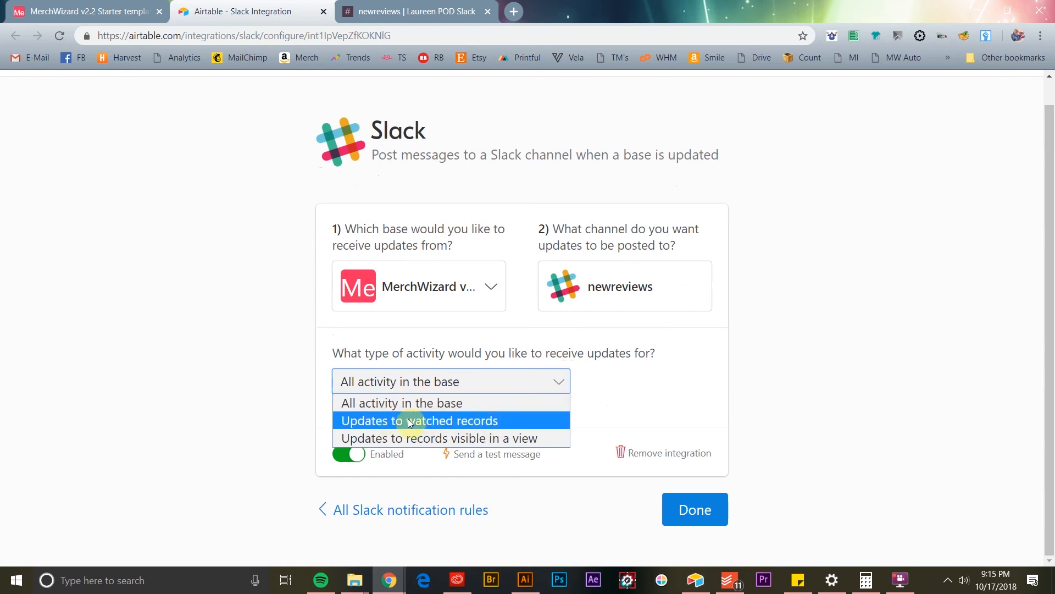
left_click(542, 438)
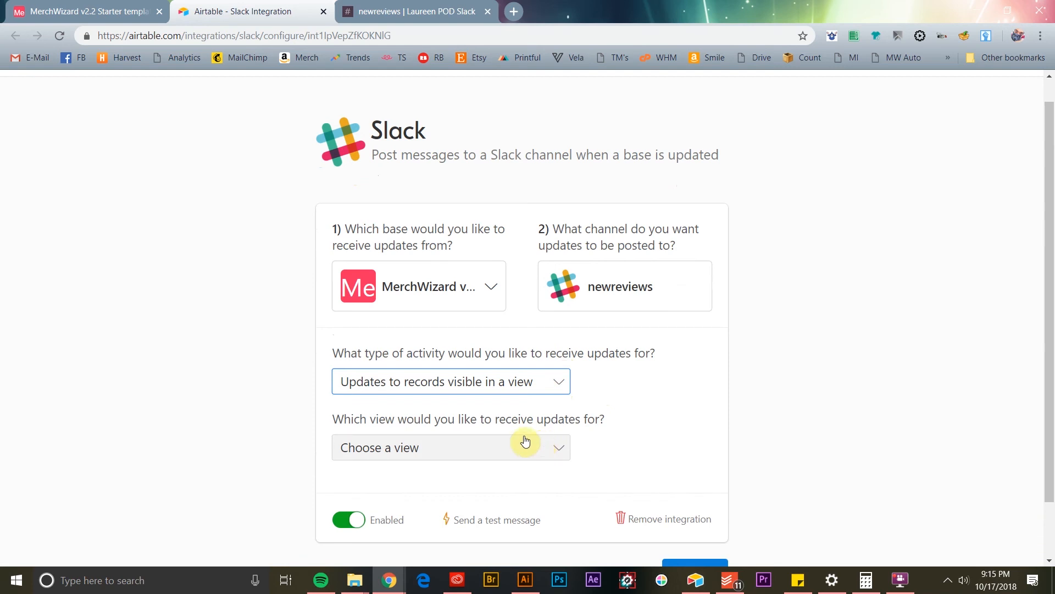
scroll(487, 421, "down", 1)
scroll(487, 421, "down", 1)
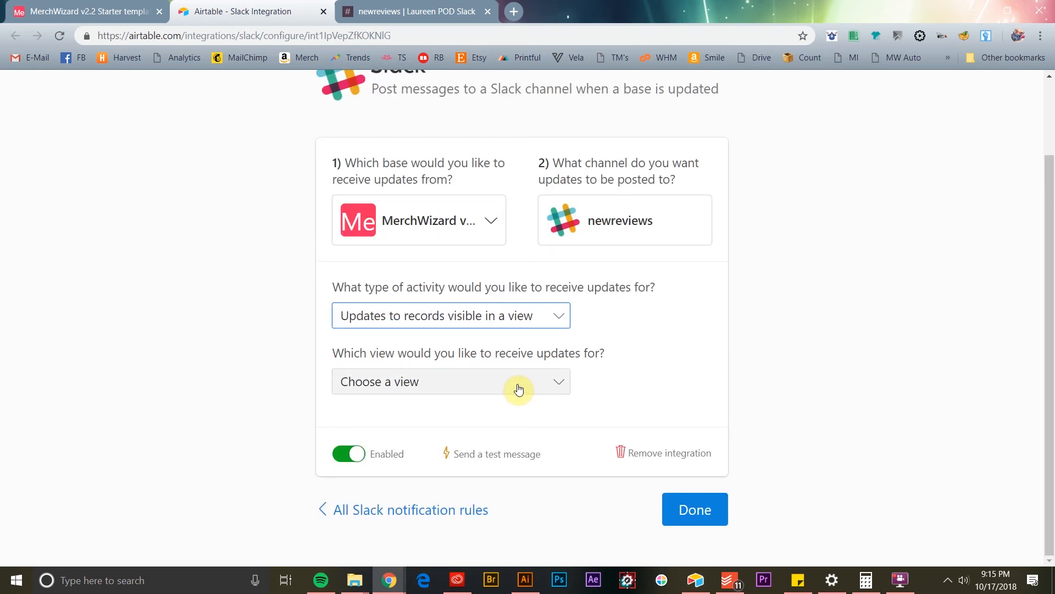
left_click(519, 389)
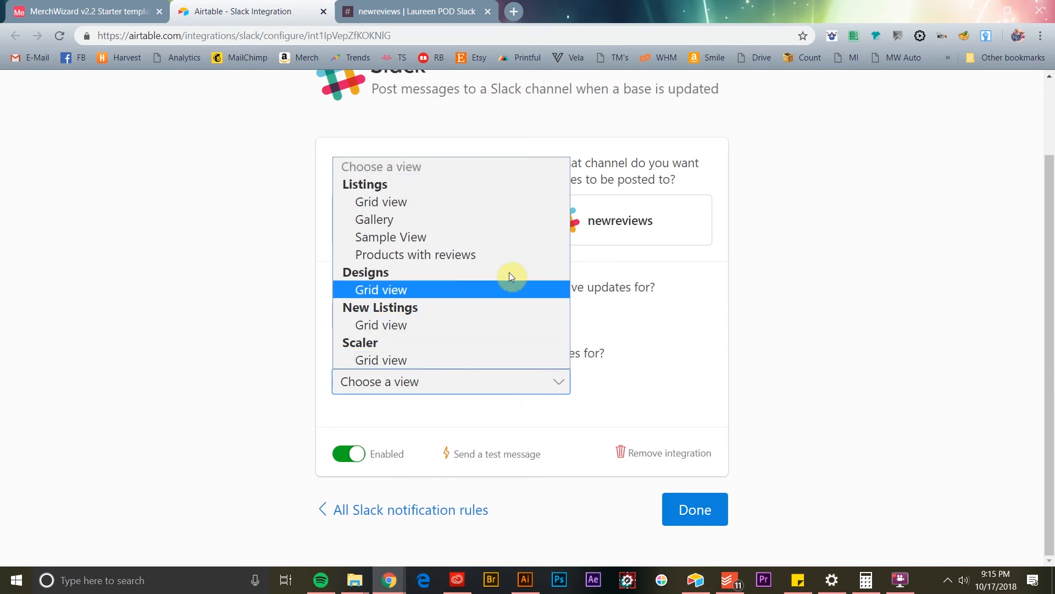
left_click(507, 259)
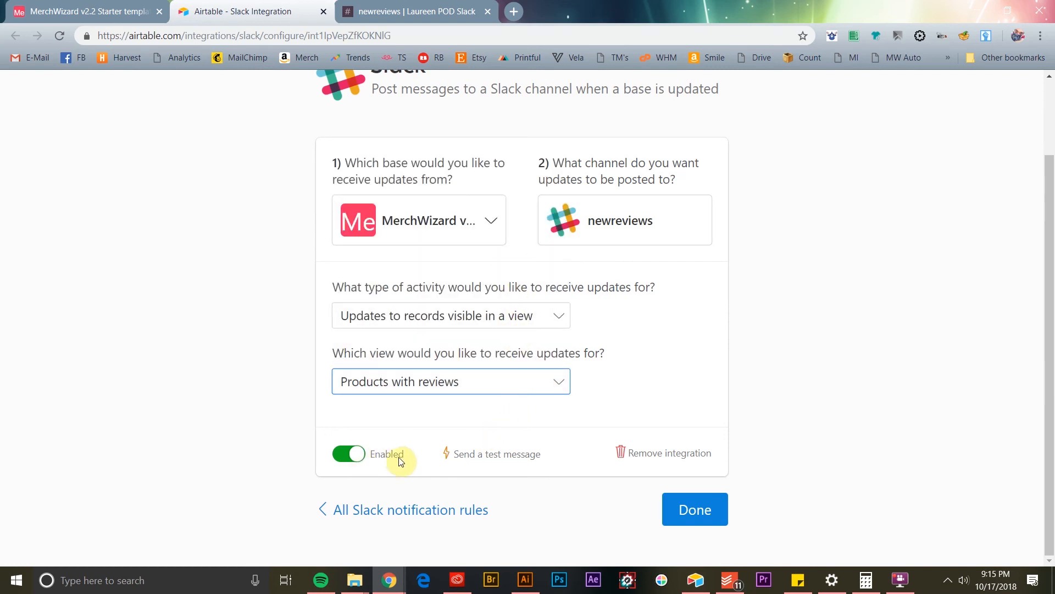
- Send a test message to the newreviews channel and finish the Slack notification rule
left_click(471, 455)
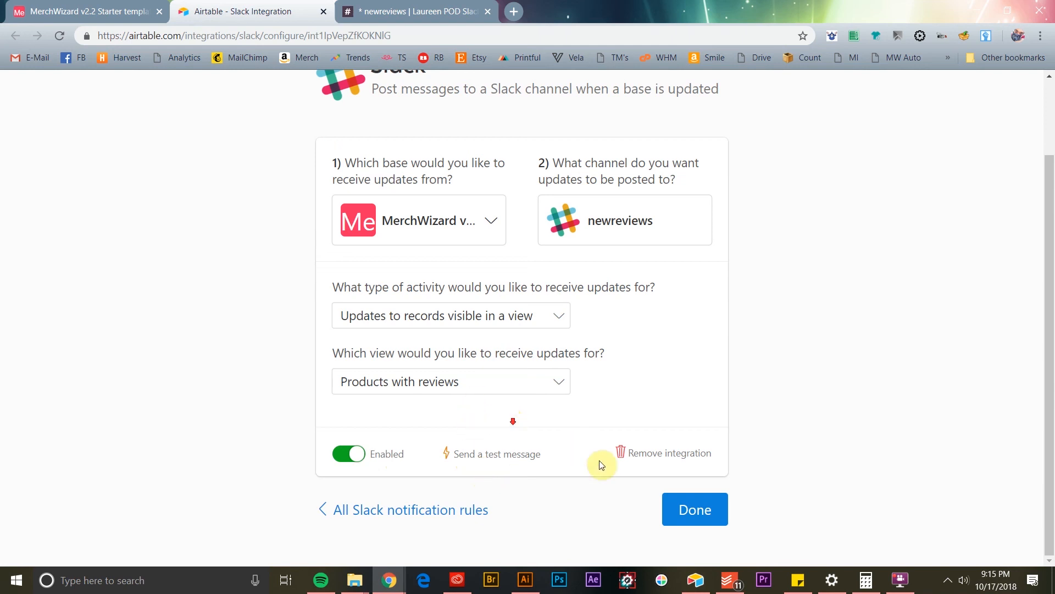
left_click(692, 511)
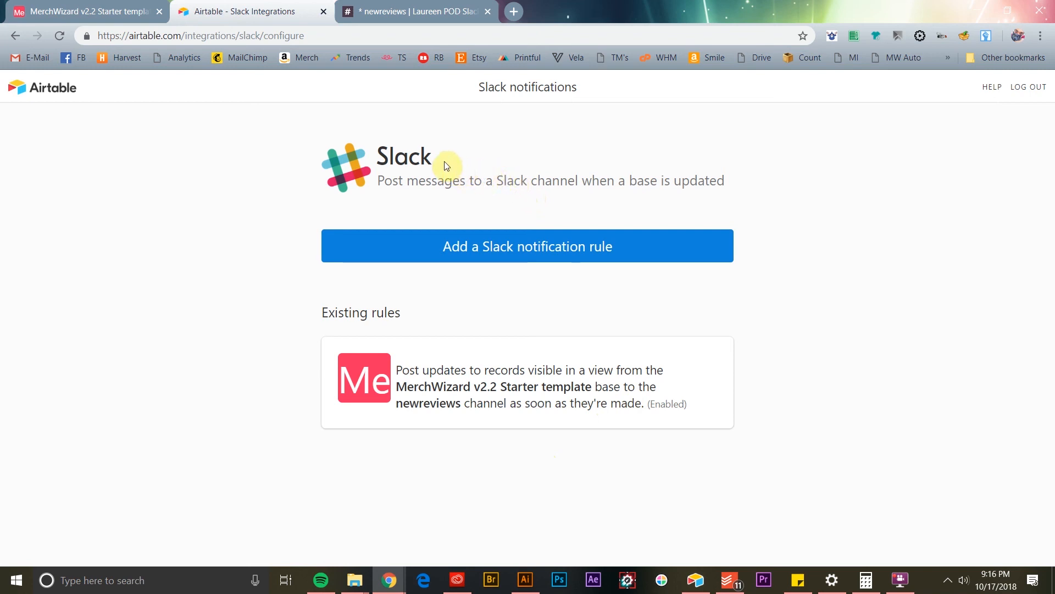
- Switch to Slack and read the Airtable integration message in the newreviews channel
left_click(385, 11)
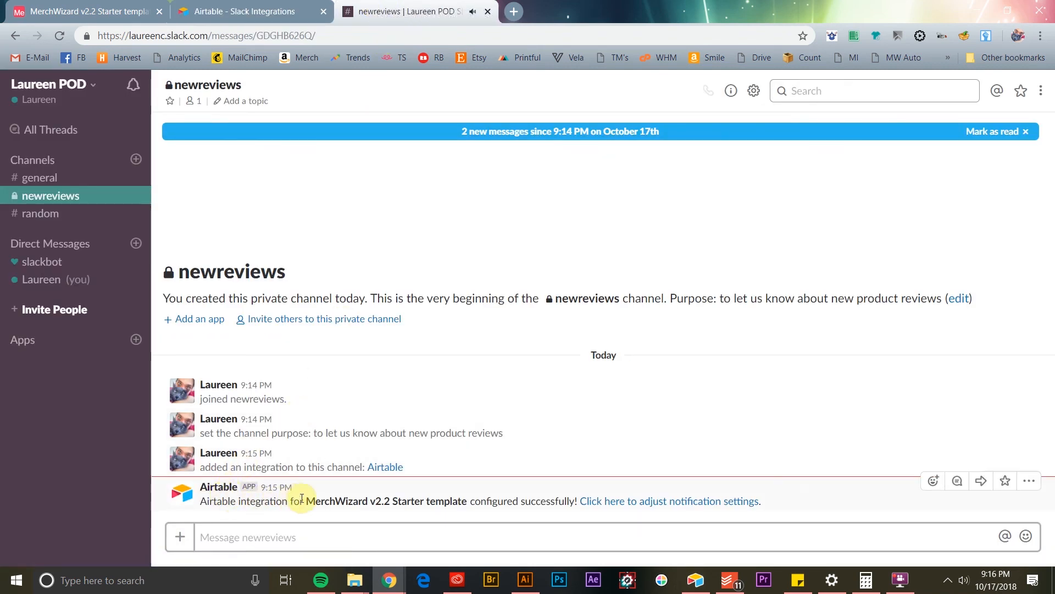
left_click_drag(496, 504, 778, 502)
left_click(784, 506)
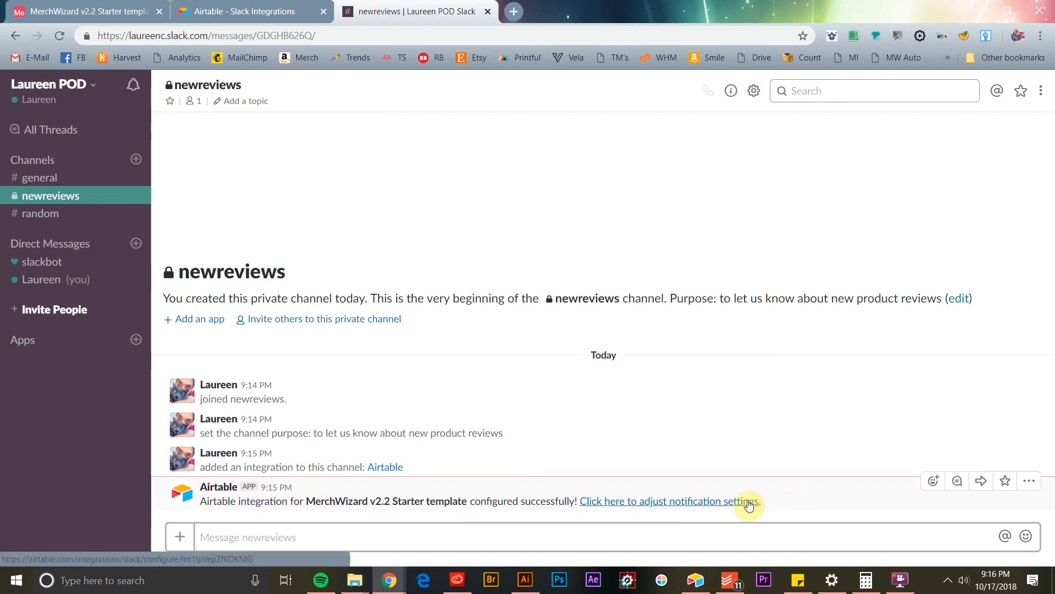